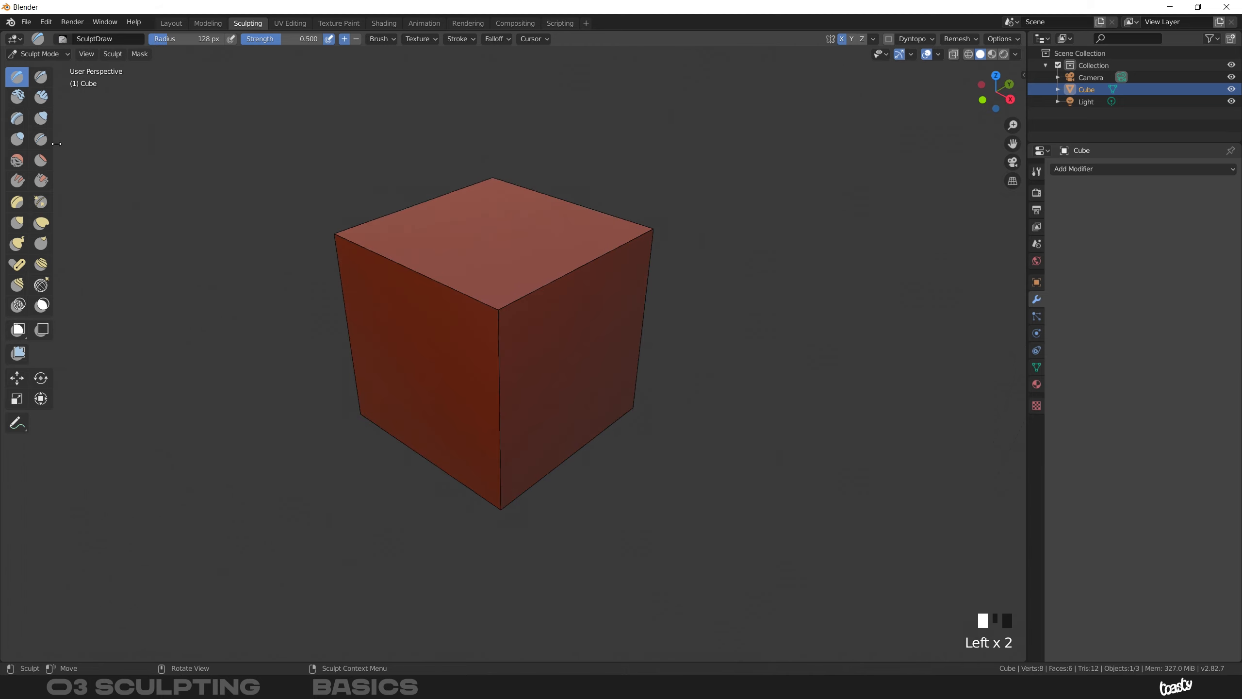
# Widen the sculpting toolbar to show the brush names and sculpt a Draw stroke over the cube's top face and front corner
pyautogui.moveTo(56, 143)
pyautogui.mouseDown()
pyautogui.moveTo(169, 155)
pyautogui.moveTo(159, 156)
pyautogui.mouseUp()
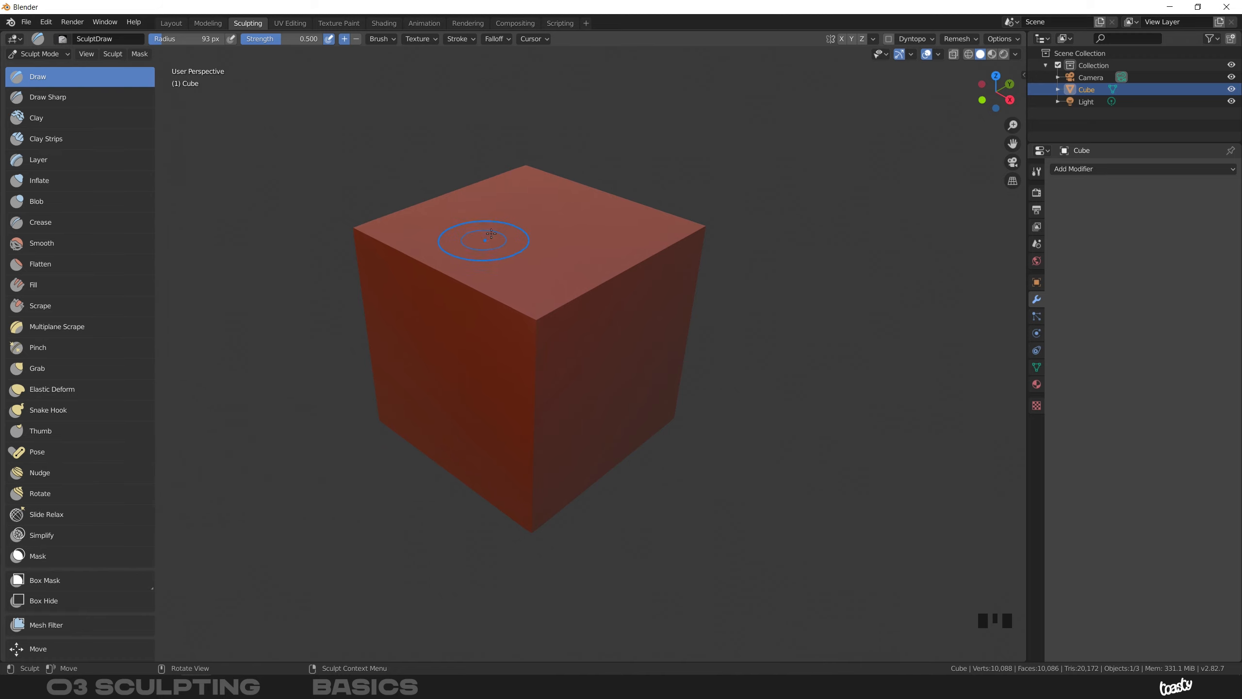
pyautogui.moveTo(527, 212)
pyautogui.mouseDown()
pyautogui.moveTo(516, 202)
pyautogui.moveTo(411, 240)
pyautogui.moveTo(391, 299)
pyautogui.moveTo(411, 340)
pyautogui.moveTo(458, 313)
pyautogui.moveTo(550, 308)
pyautogui.moveTo(602, 286)
pyautogui.moveTo(484, 315)
pyautogui.mouseUp()
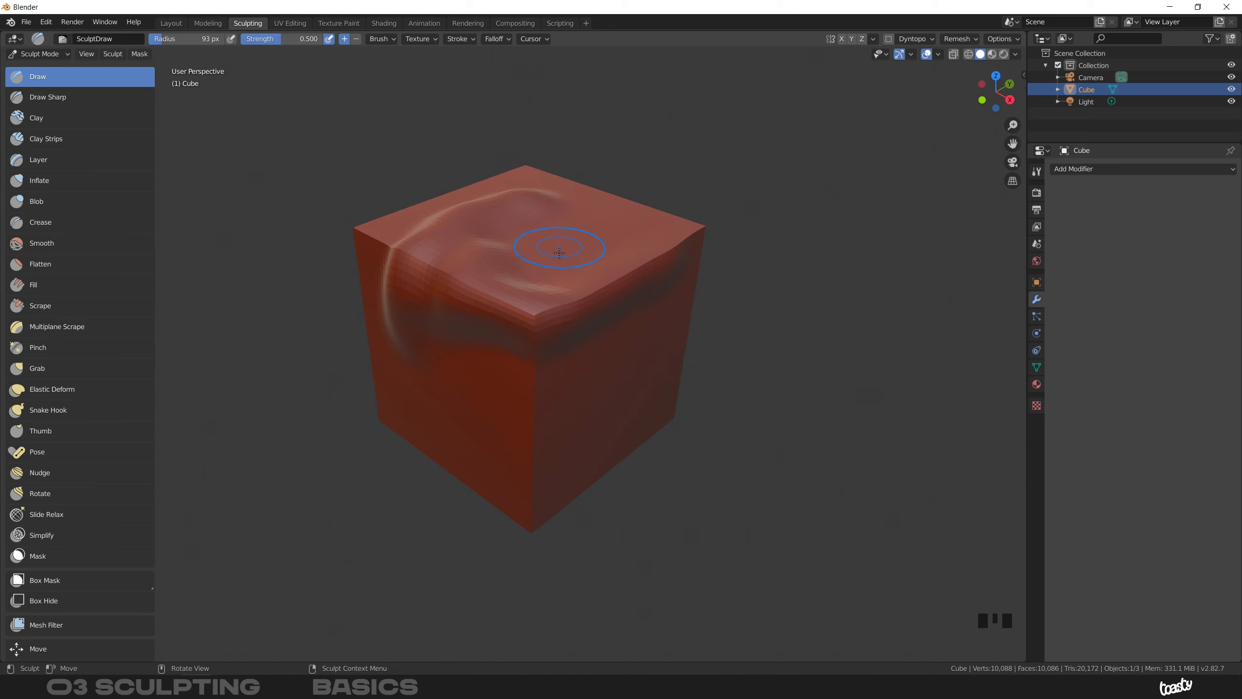
# Set the Draw brush radius to 243 px and try it on the cube's top face
pyautogui.press('f')
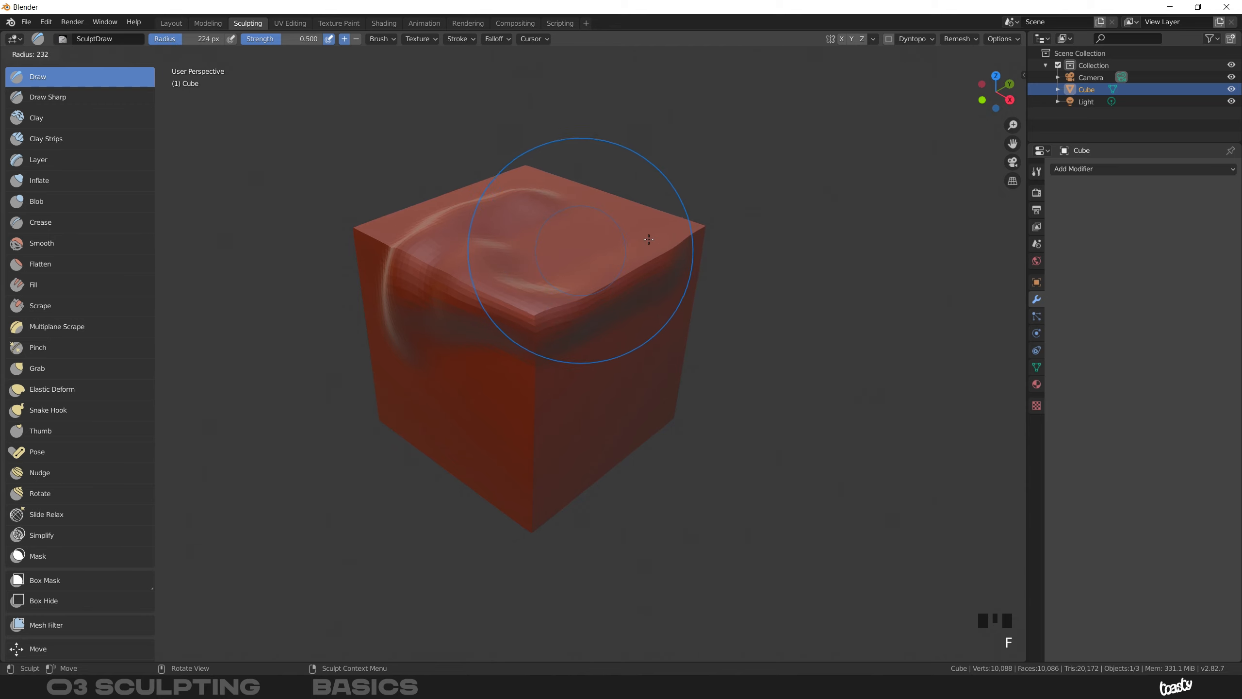
pyautogui.click(592, 233)
pyautogui.moveTo(607, 236)
pyautogui.mouseDown()
pyautogui.moveTo(587, 220)
pyautogui.moveTo(609, 254)
pyautogui.mouseUp()
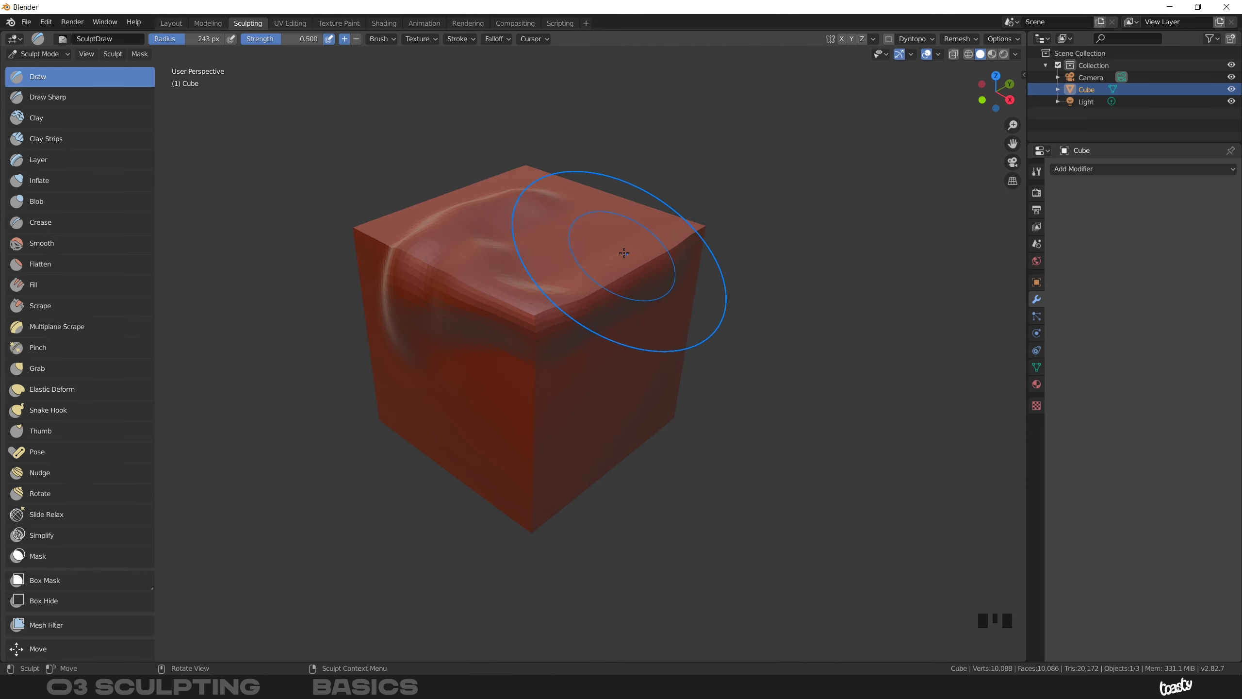
# Set the Draw brush strength to 1.000, undo the last stroke, and sculpt strong bulges over the cube's front corner
pyautogui.hotkey('shift', 'f')
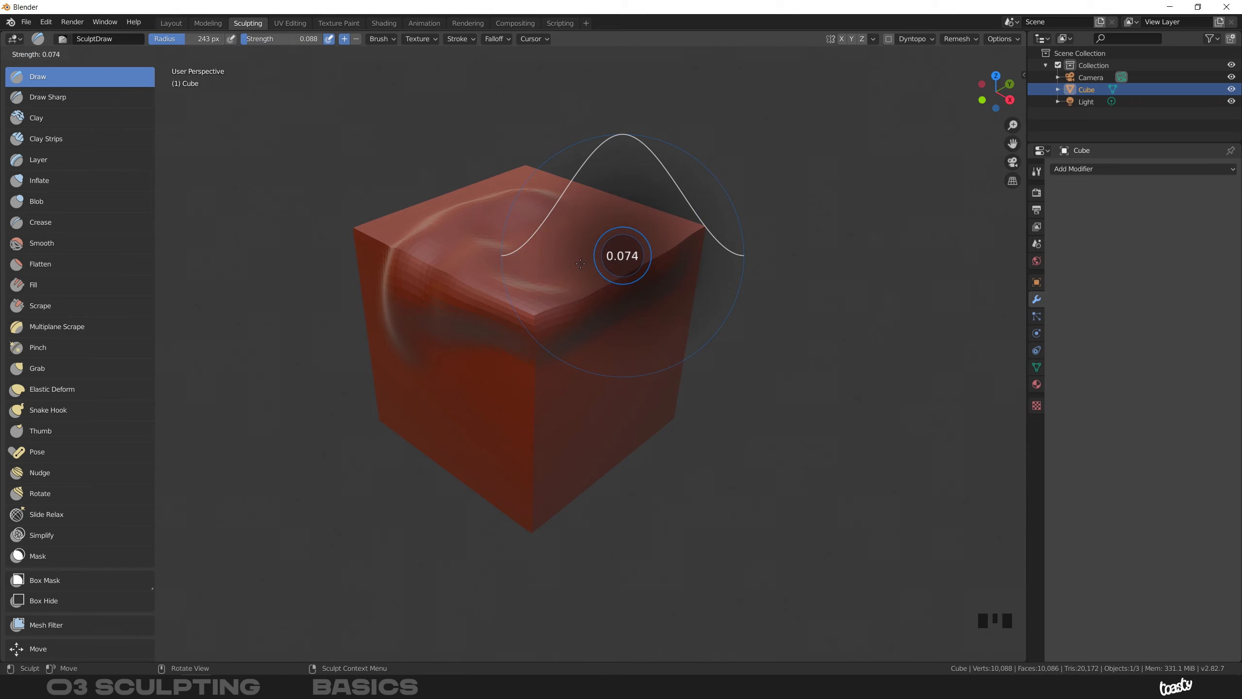
pyautogui.click(729, 250)
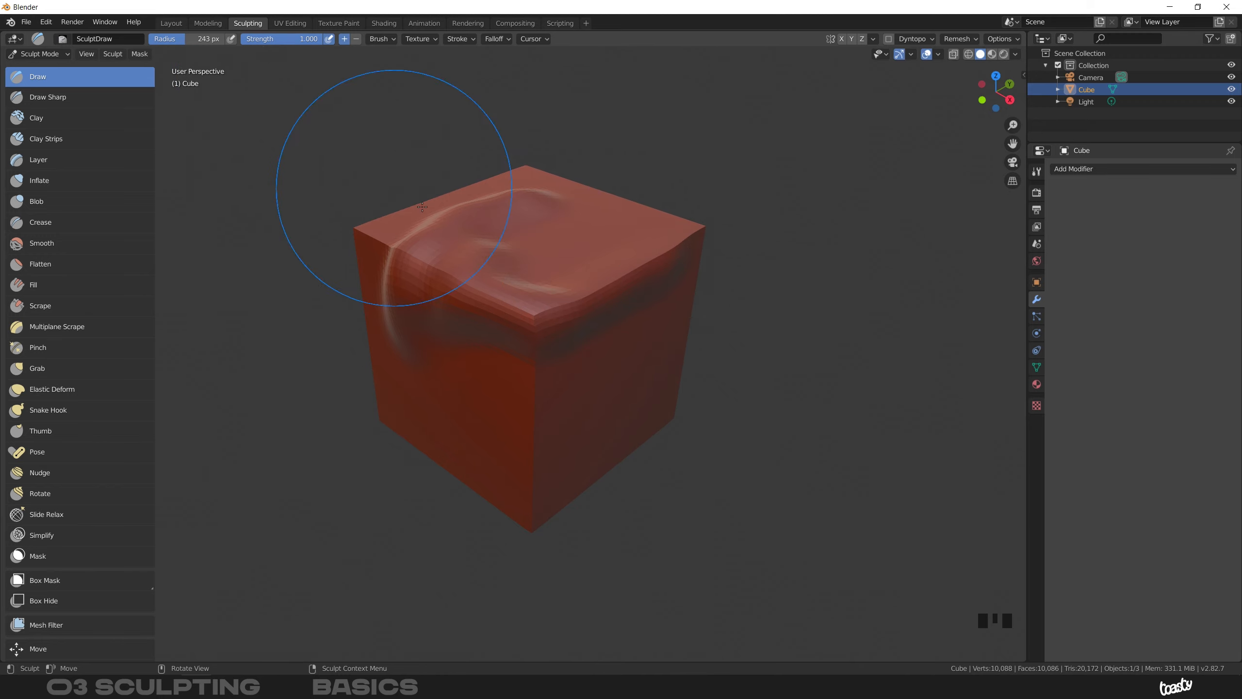
pyautogui.hotkey('ctrl', 'z')
pyautogui.moveTo(534, 215)
pyautogui.mouseDown()
pyautogui.moveTo(646, 264)
pyautogui.moveTo(485, 355)
pyautogui.moveTo(558, 421)
pyautogui.moveTo(622, 396)
pyautogui.mouseUp()
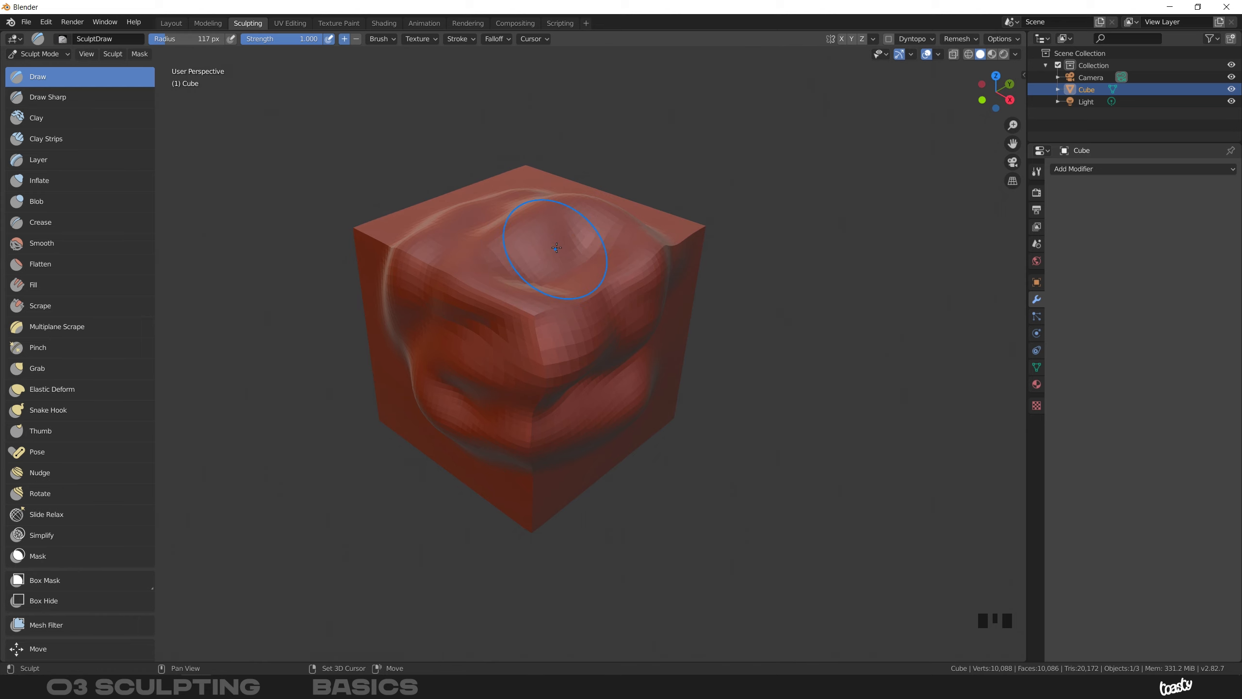
# Set the Draw brush strength to 0.525 and its falloff curve to Sharp
pyautogui.hotkey('shift', 'f')
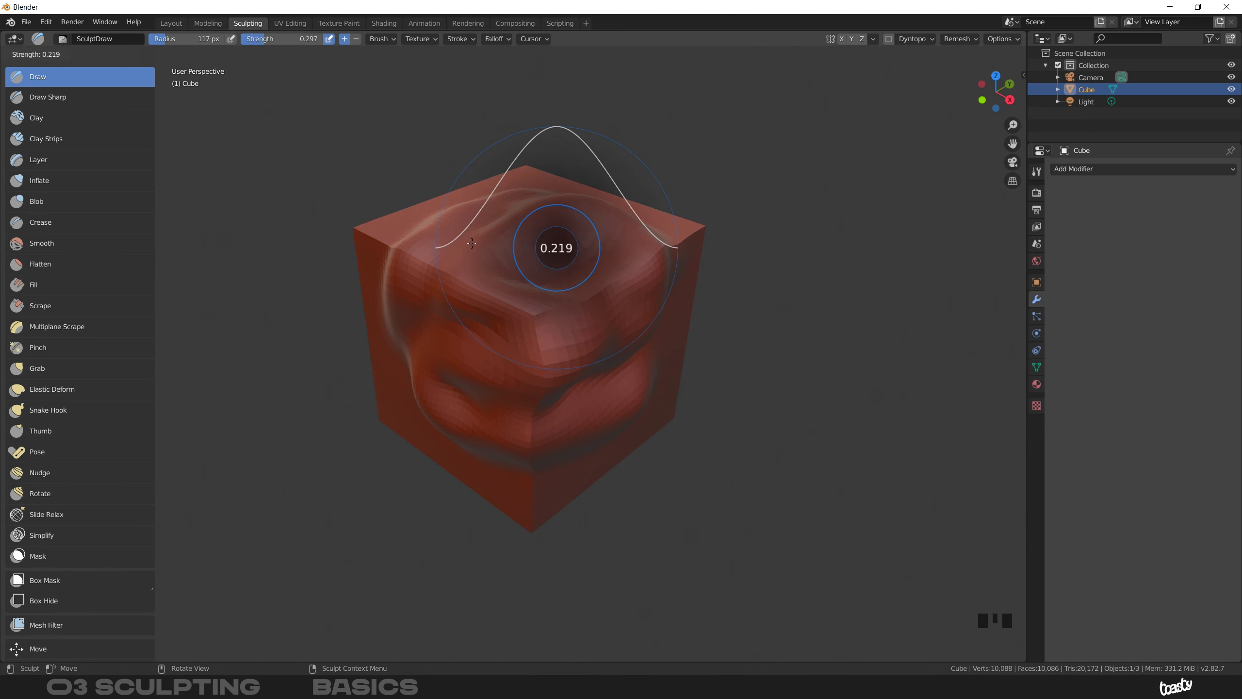
pyautogui.click(585, 249)
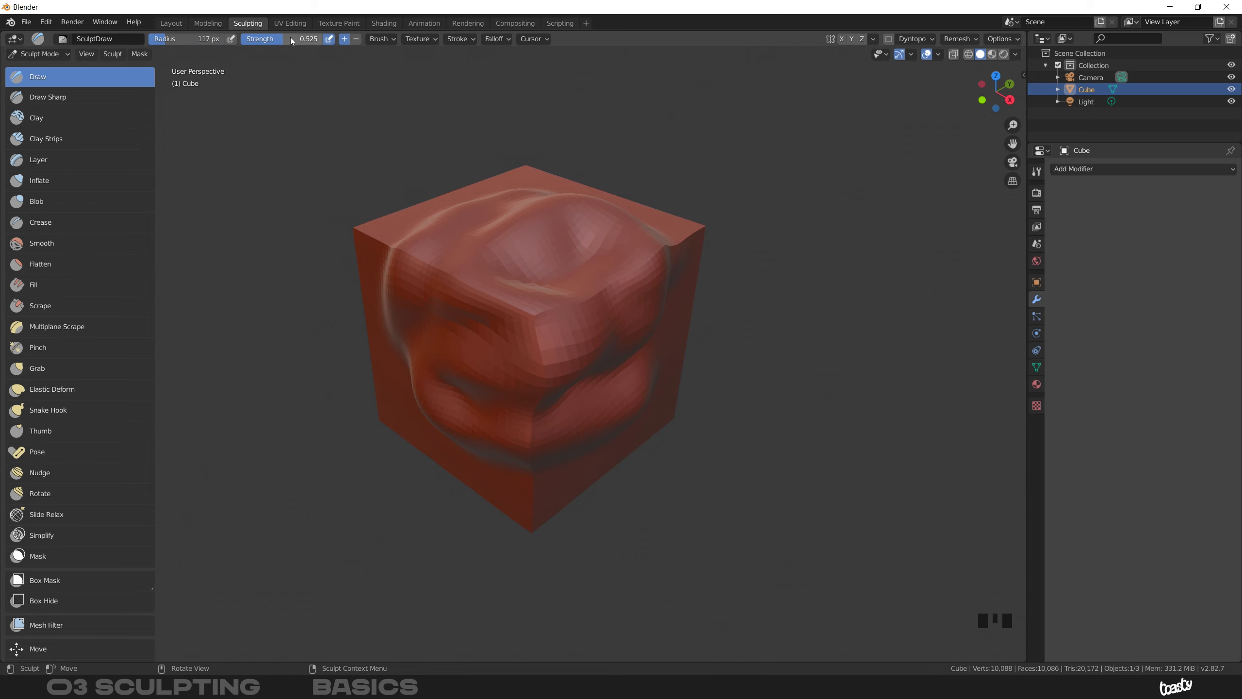
pyautogui.click(502, 41)
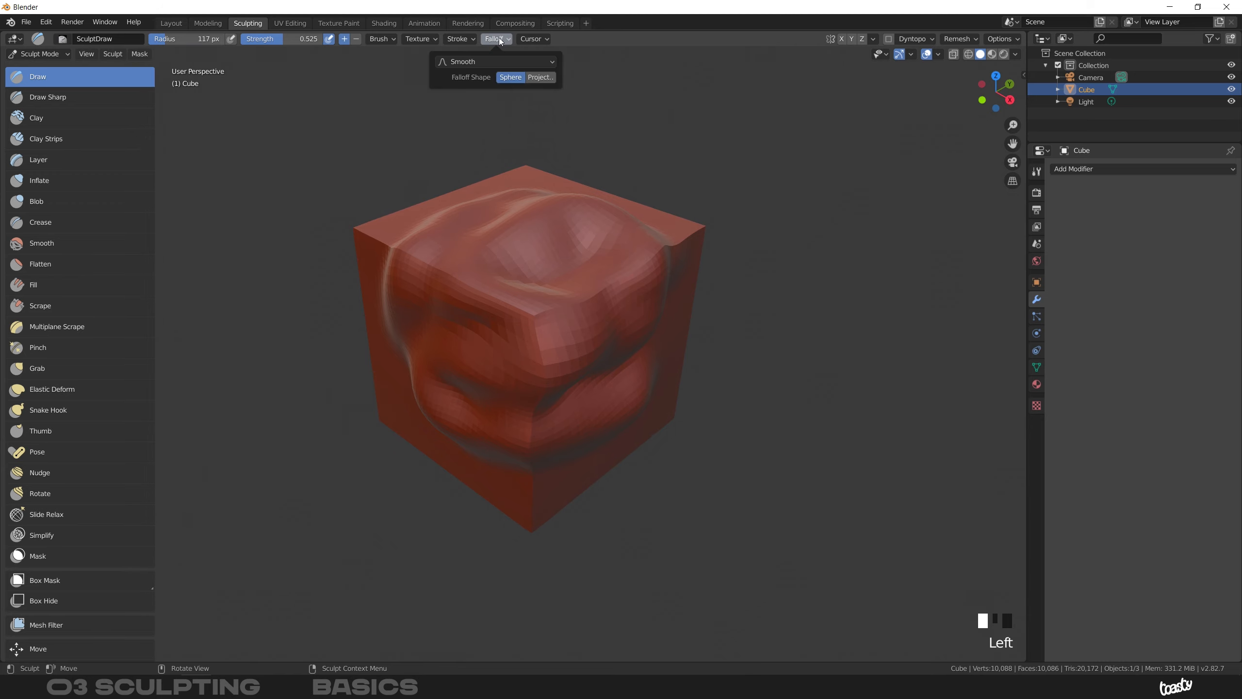
pyautogui.click(460, 60)
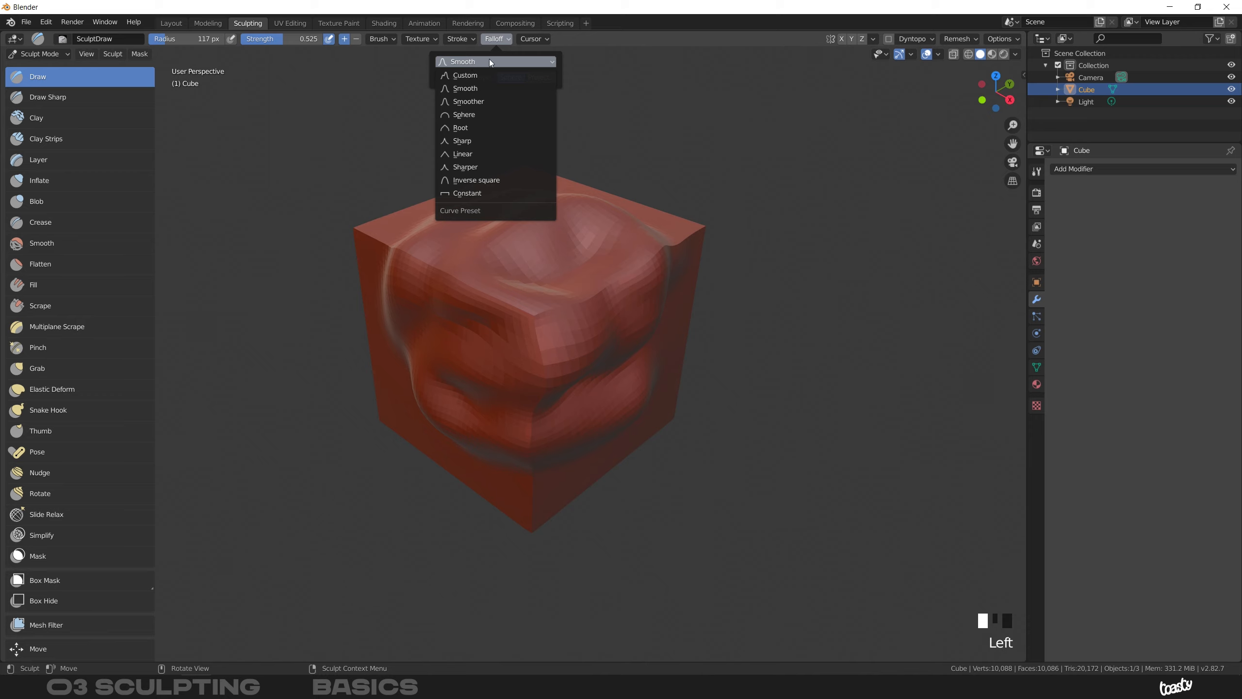
pyautogui.click(467, 140)
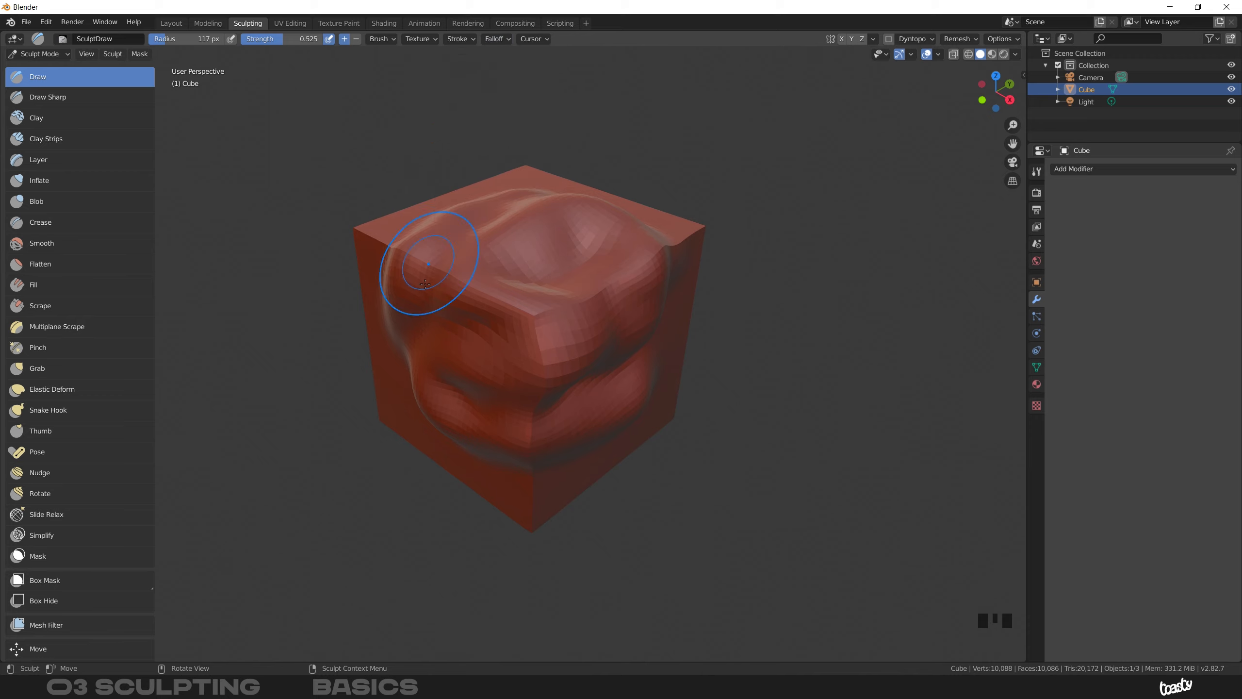
# Sculpt curved Draw strokes with the Sharp falloff on an untouched side face of the cube
pyautogui.moveTo(666, 264)
pyautogui.mouseDown(button='middle')
pyautogui.moveTo(692, 308)
pyautogui.moveTo(586, 318)
pyautogui.mouseUp(button='middle')
pyautogui.moveTo(563, 313)
pyautogui.mouseDown()
pyautogui.moveTo(436, 461)
pyautogui.moveTo(568, 470)
pyautogui.moveTo(631, 431)
pyautogui.moveTo(617, 440)
pyautogui.mouseUp()
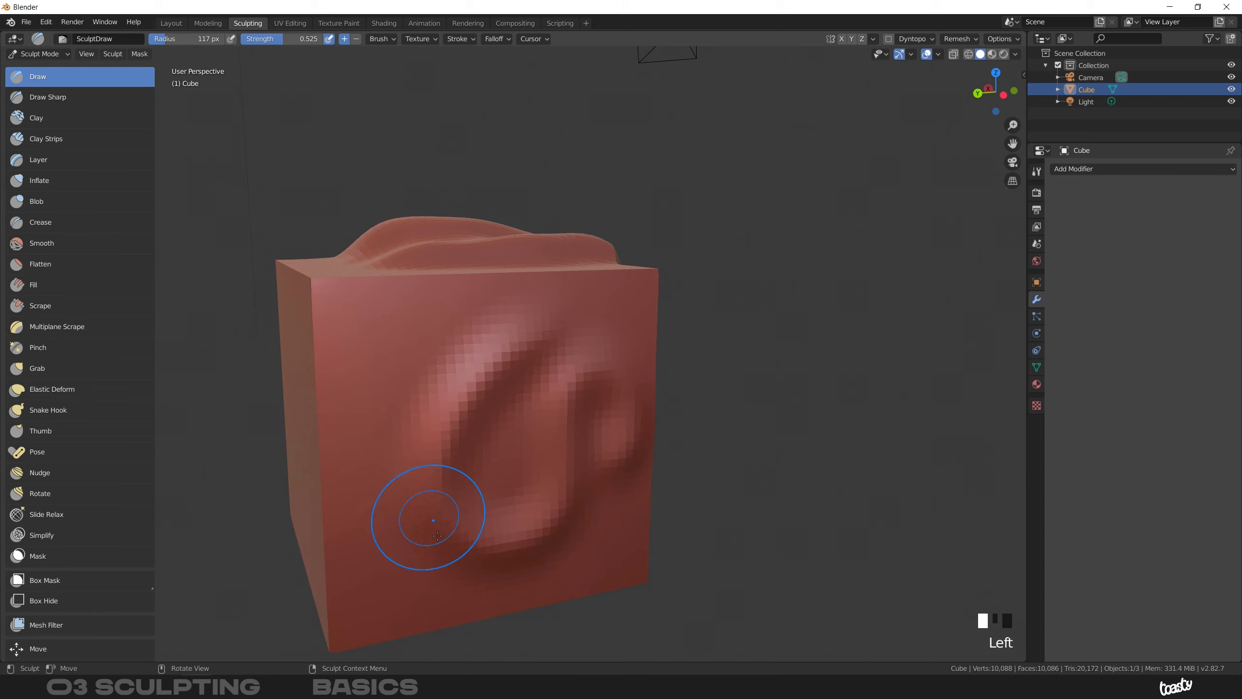
pyautogui.moveTo(561, 433)
pyautogui.mouseDown()
pyautogui.moveTo(600, 433)
pyautogui.moveTo(551, 312)
pyautogui.mouseUp()
pyautogui.moveTo(552, 311)
pyautogui.keyDown('shift'); pyautogui.mouseDown(button='middle')
pyautogui.moveTo(581, 252)
pyautogui.moveTo(563, 279)
pyautogui.mouseUp(button='middle'); pyautogui.keyUp('shift')
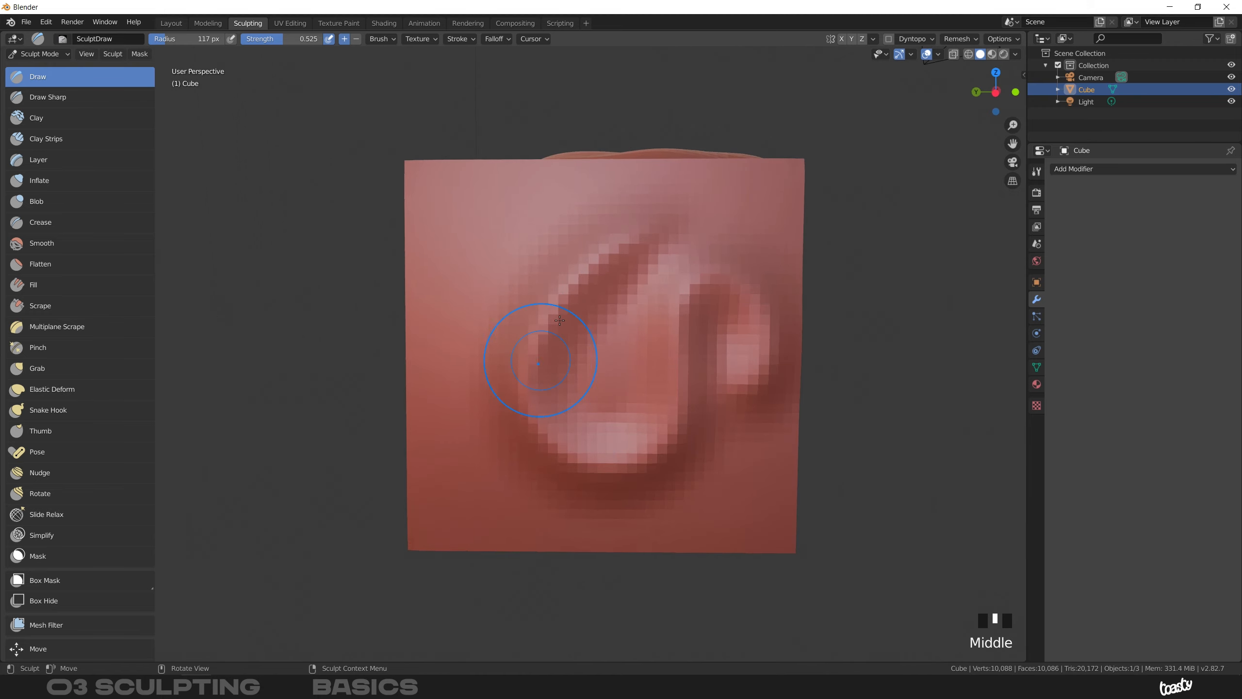
# Review the Draw brush's falloff presets, stroke options and brush options, and turn off Stabilize Stroke
pyautogui.click(504, 38)
pyautogui.click(504, 63)
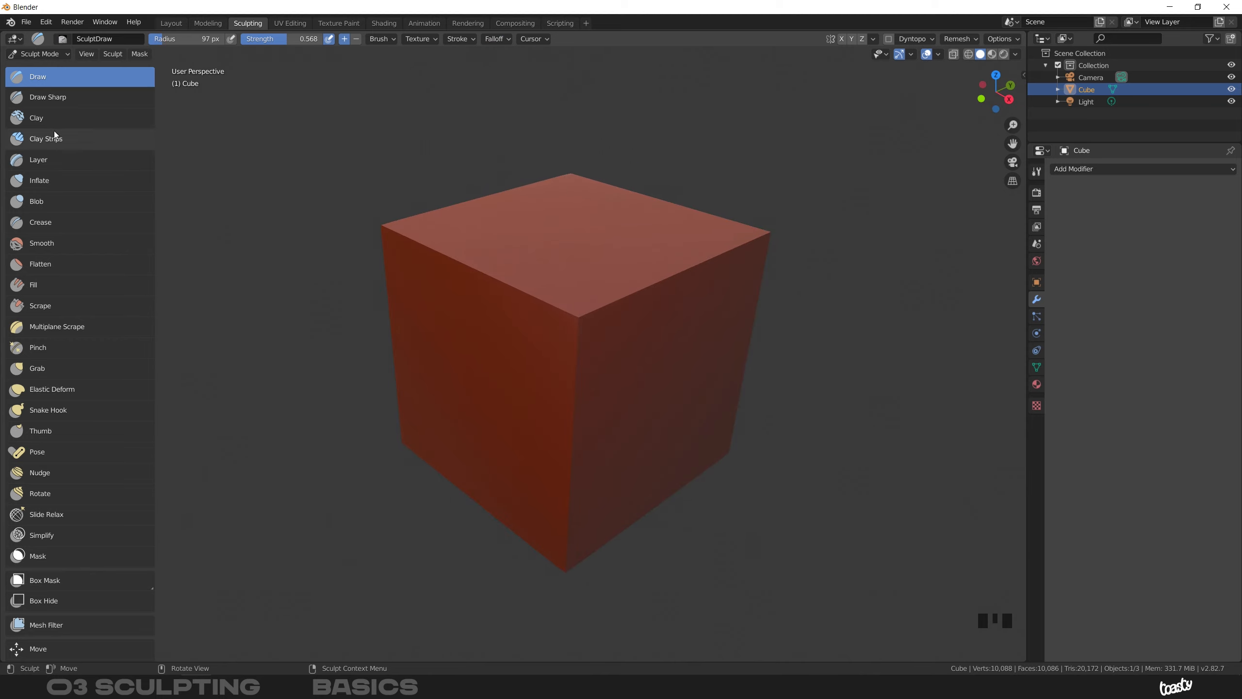
pyautogui.click(460, 39)
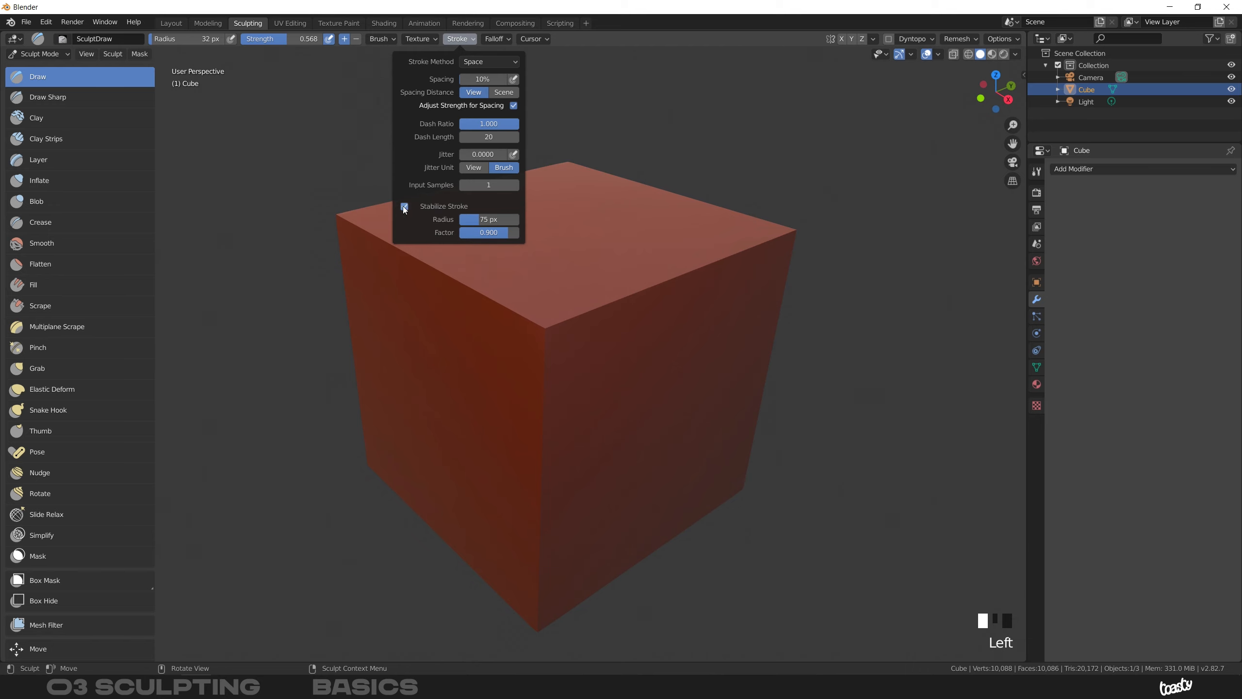
pyautogui.click(406, 207)
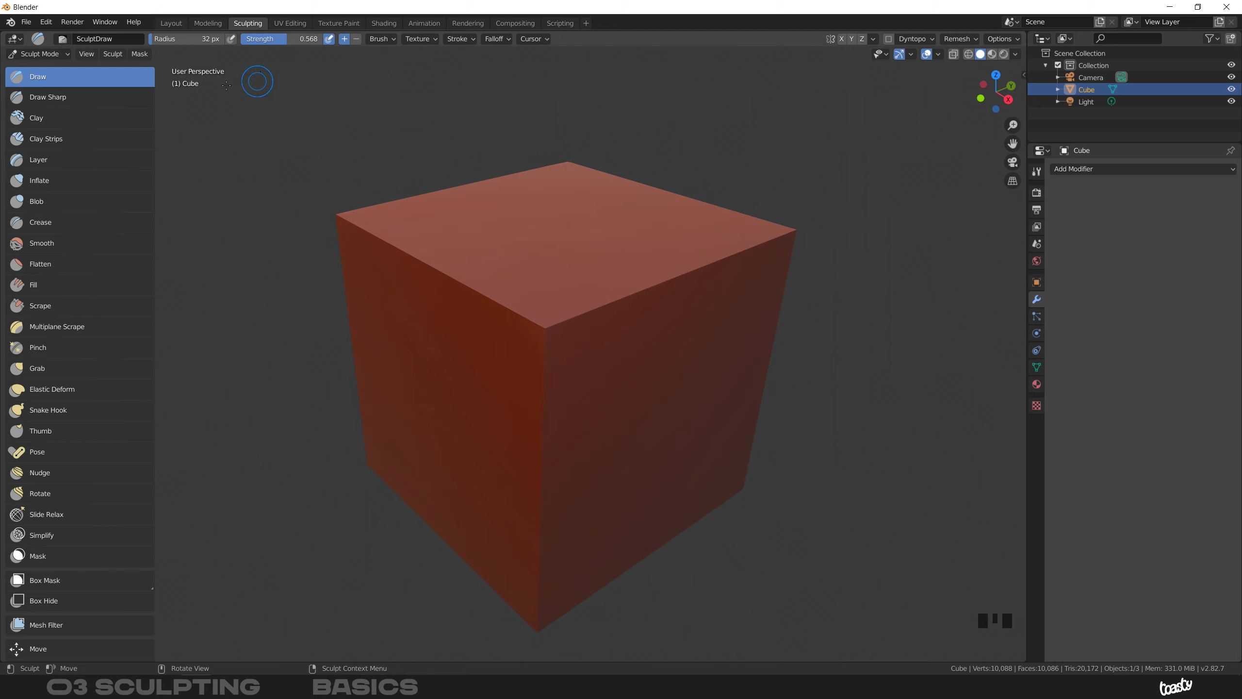
pyautogui.click(381, 39)
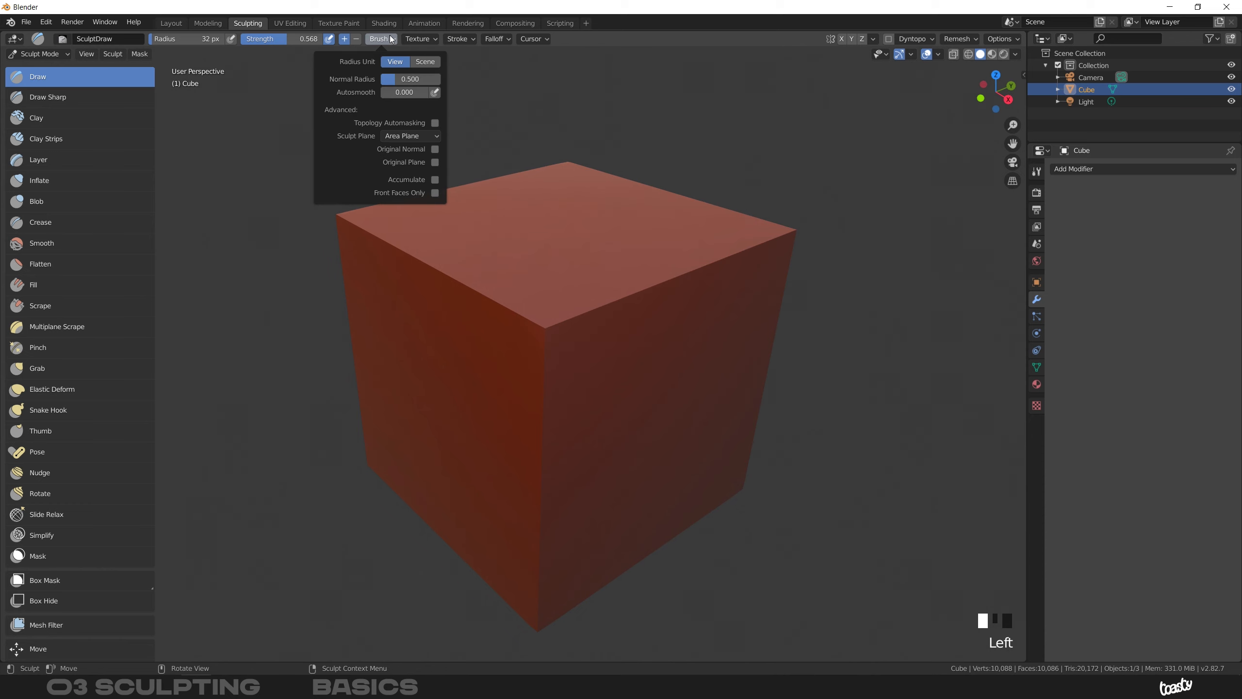
pyautogui.click(392, 40)
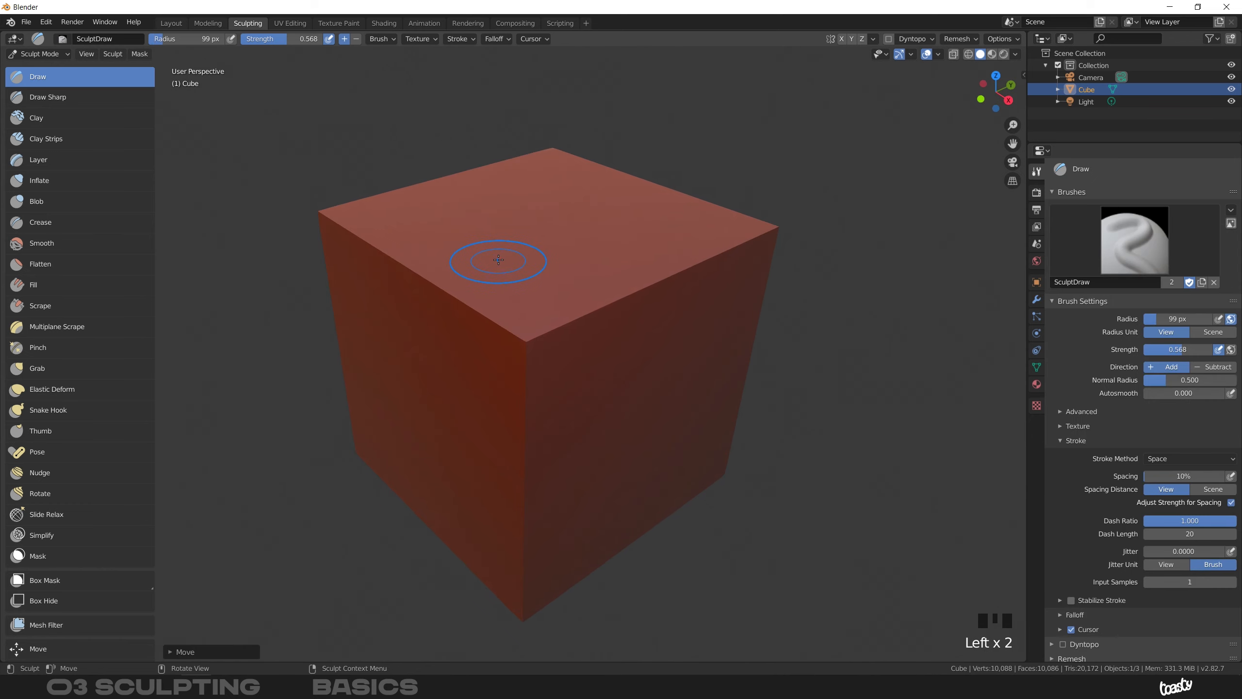
# Set the Draw brush radius to 161 px
pyautogui.press('f')
pyautogui.click(524, 259)
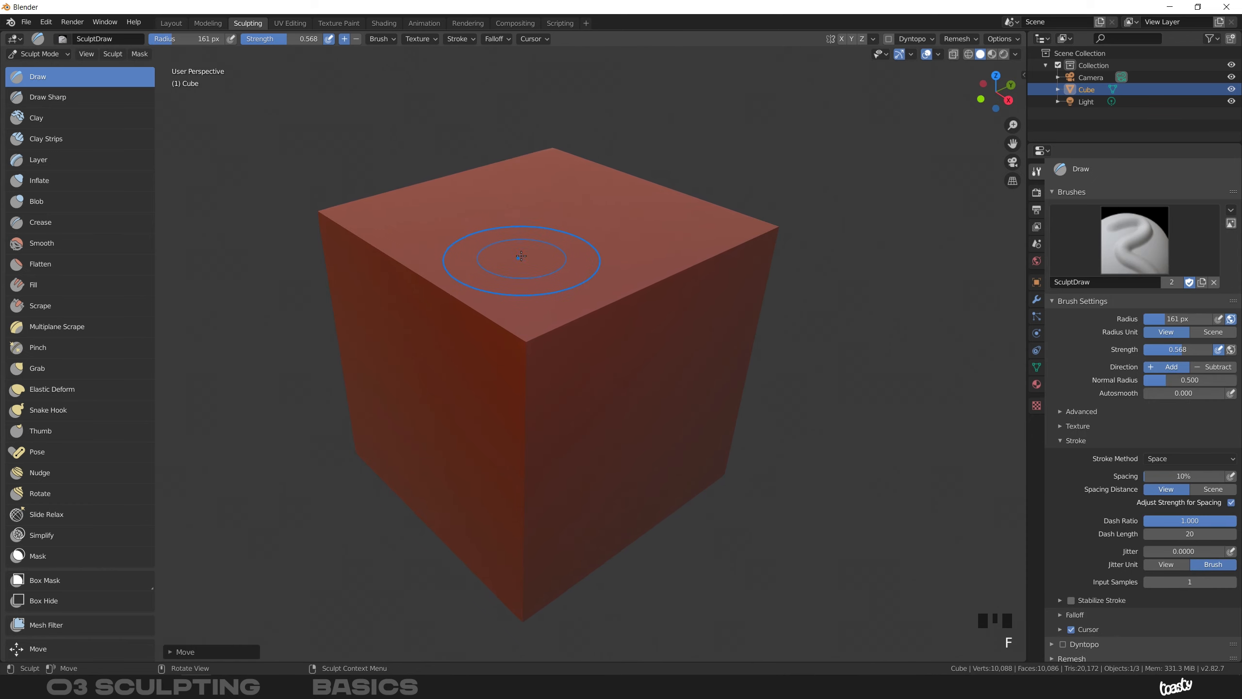
pyautogui.keyDown('ctrl'); pyautogui.moveTo(520, 244); pyautogui.dragTo(518, 274, button='middle'); pyautogui.keyUp('ctrl')
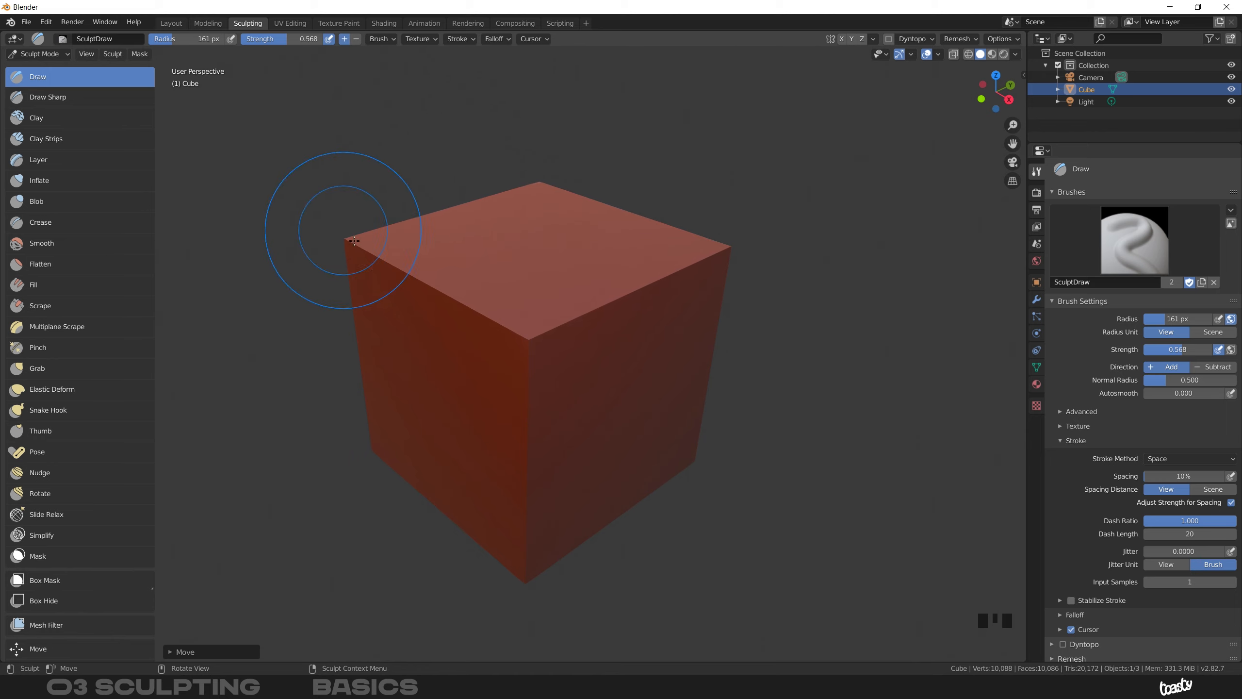
# Sculpt a raised area over the cube's upper front corner and carve into it with the brush direction inverted
pyautogui.moveTo(443, 269); pyautogui.dragTo(641, 272)
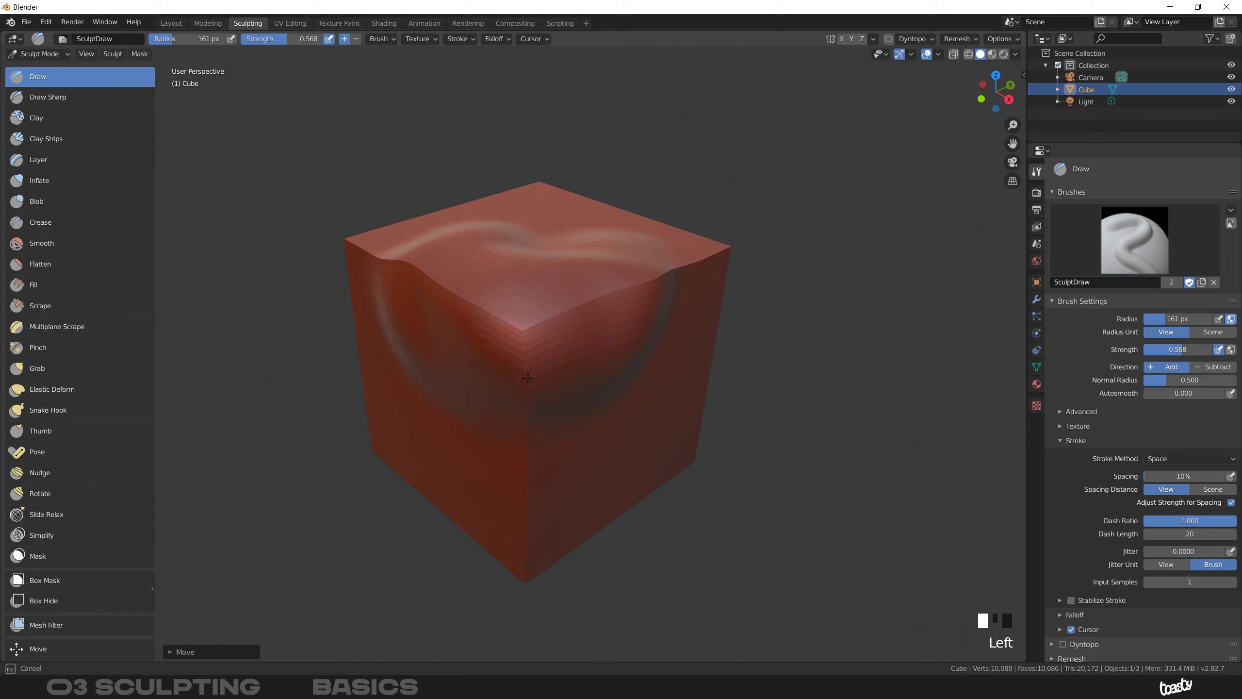
pyautogui.hotkey('ctrl', 'z')
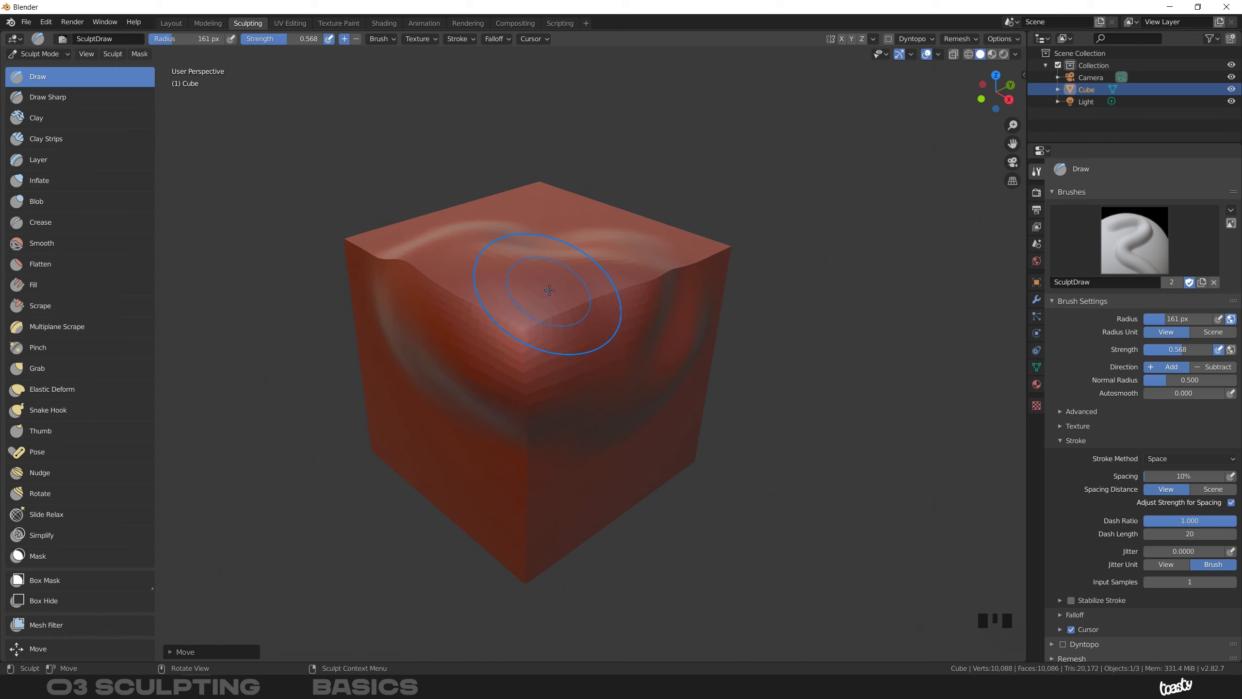
pyautogui.press('ctrl')
pyautogui.moveTo(557, 260)
pyautogui.keyDown('ctrl'); pyautogui.mouseDown()
pyautogui.moveTo(548, 274)
pyautogui.moveTo(640, 301)
pyautogui.moveTo(599, 342)
pyautogui.moveTo(650, 354)
pyautogui.moveTo(629, 304)
pyautogui.moveTo(513, 220)
pyautogui.mouseUp(); pyautogui.keyUp('ctrl')
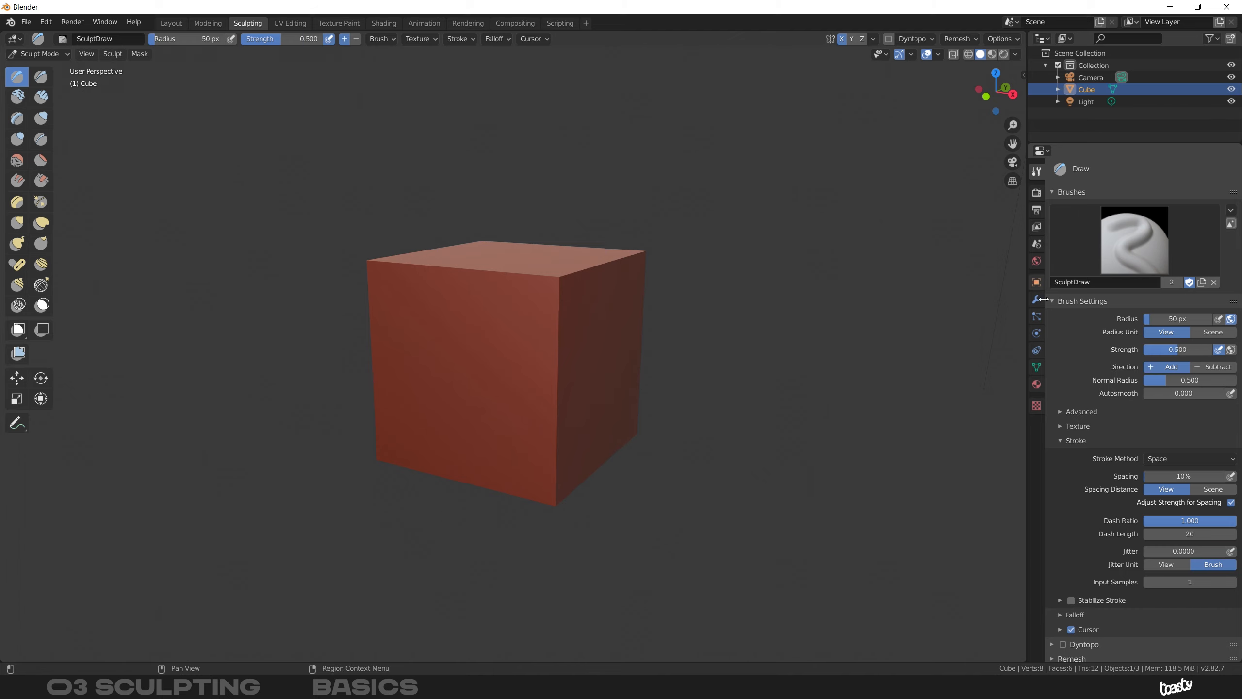
# Make a copy of the SculptDraw brush and name it SculptDraw.test
pyautogui.click(1172, 283)
pyautogui.click(1095, 281)
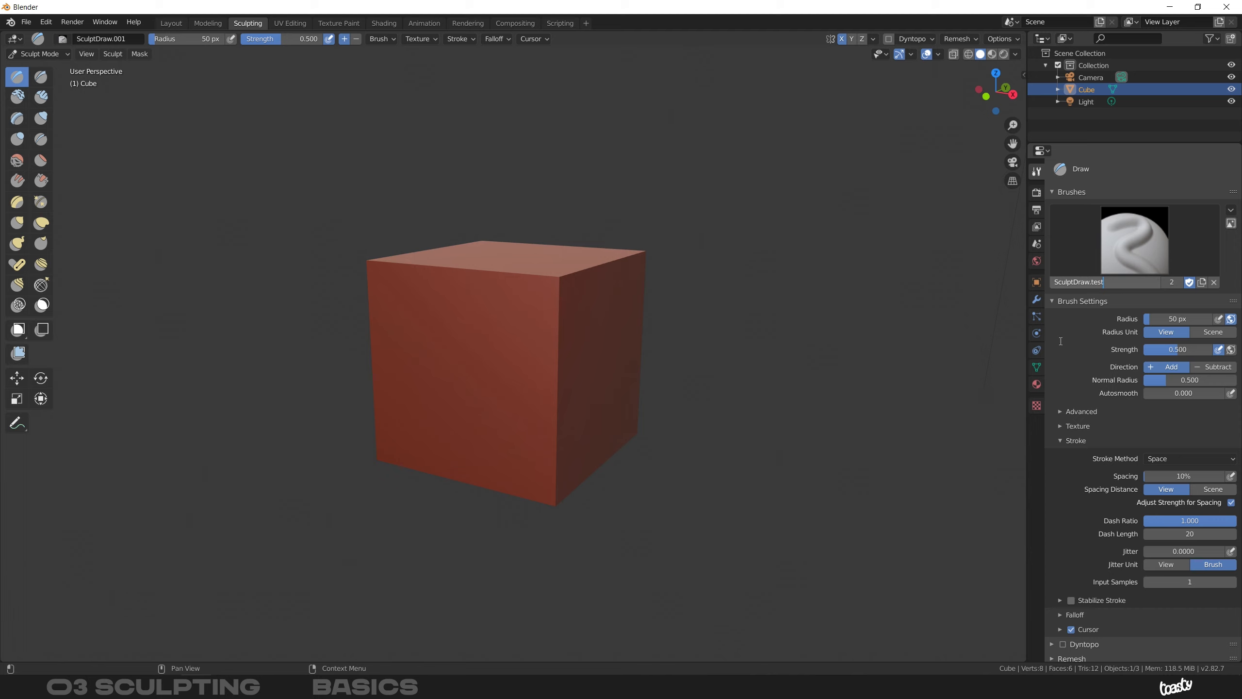
pyautogui.press('Return')
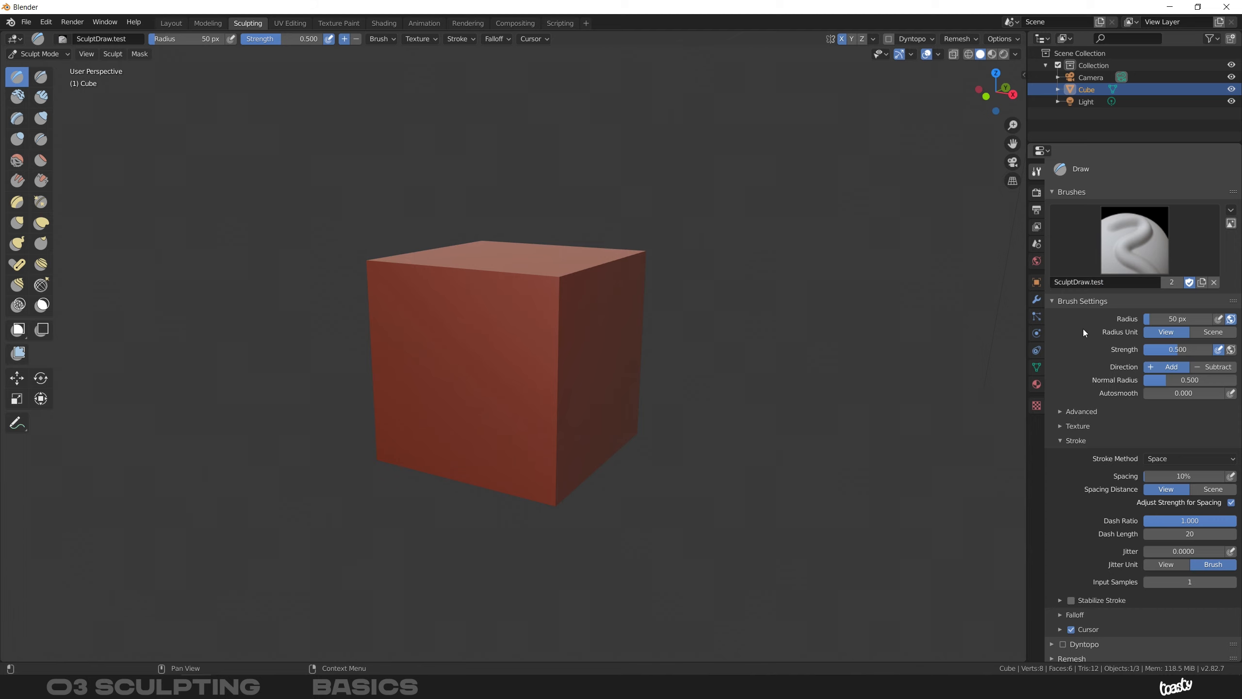
# Select the SculptDraw.test brush and set its radius to 126 px and Autosmooth to 1.000
pyautogui.click(1130, 242)
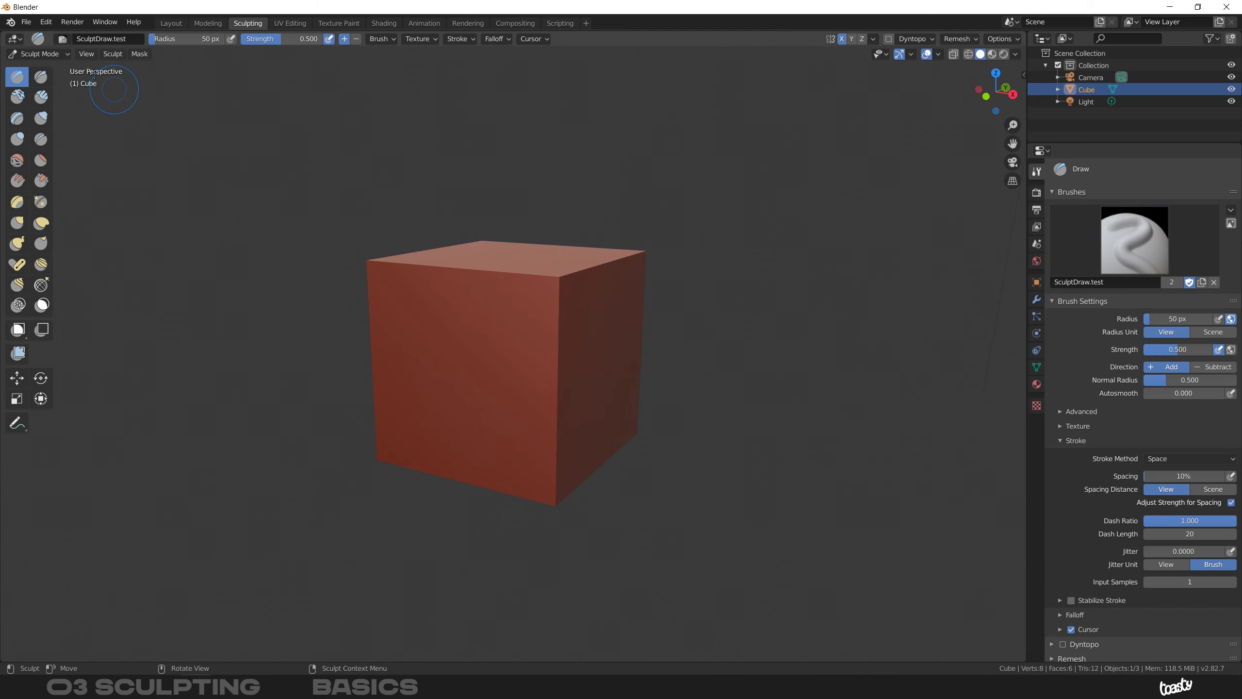
pyautogui.click(63, 39)
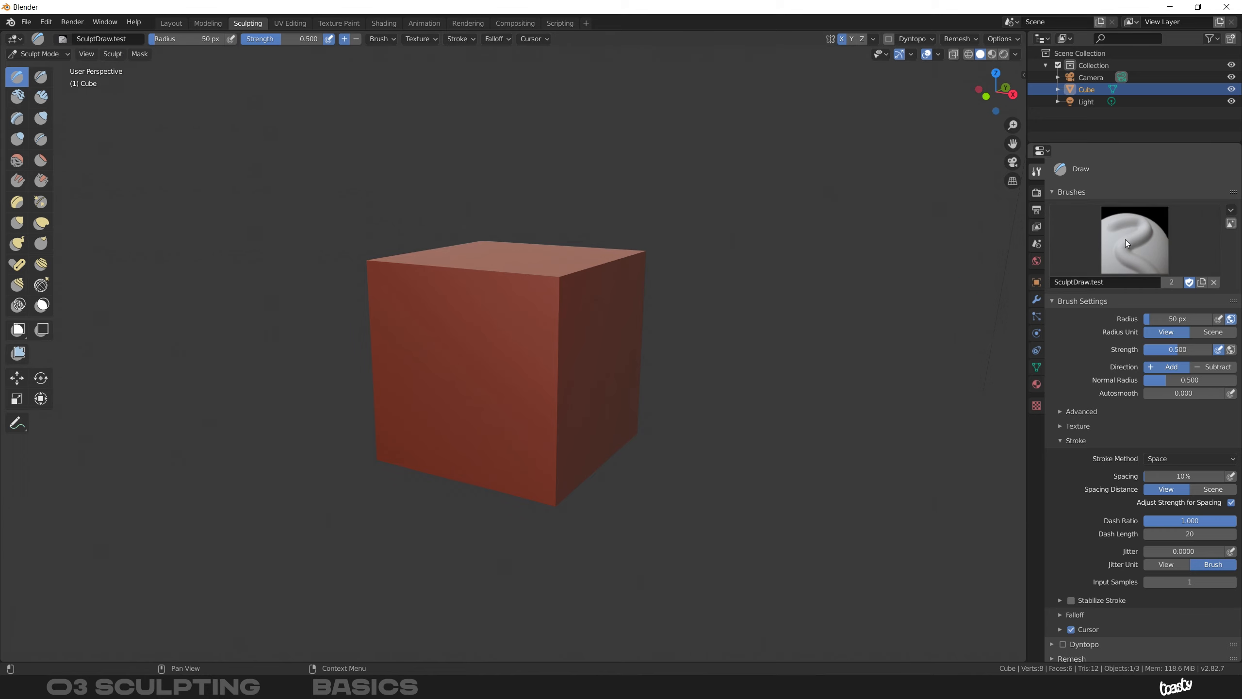
pyautogui.click(1125, 239)
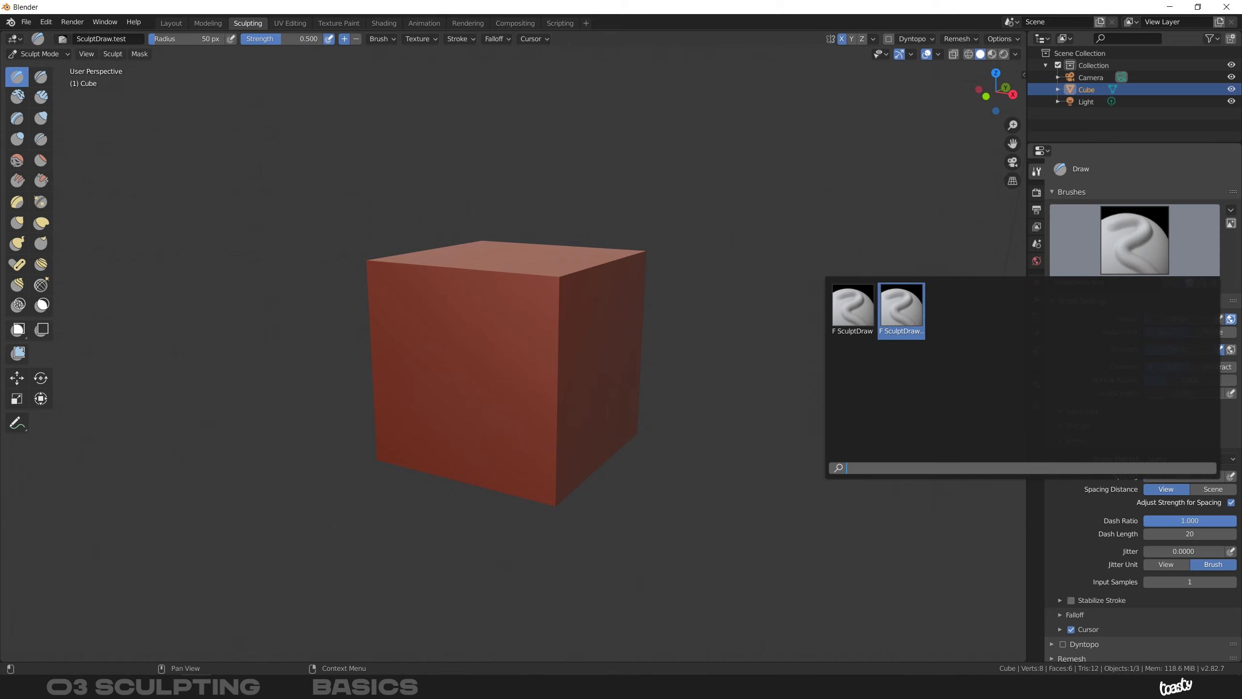
pyautogui.click(907, 319)
pyautogui.click(1071, 601)
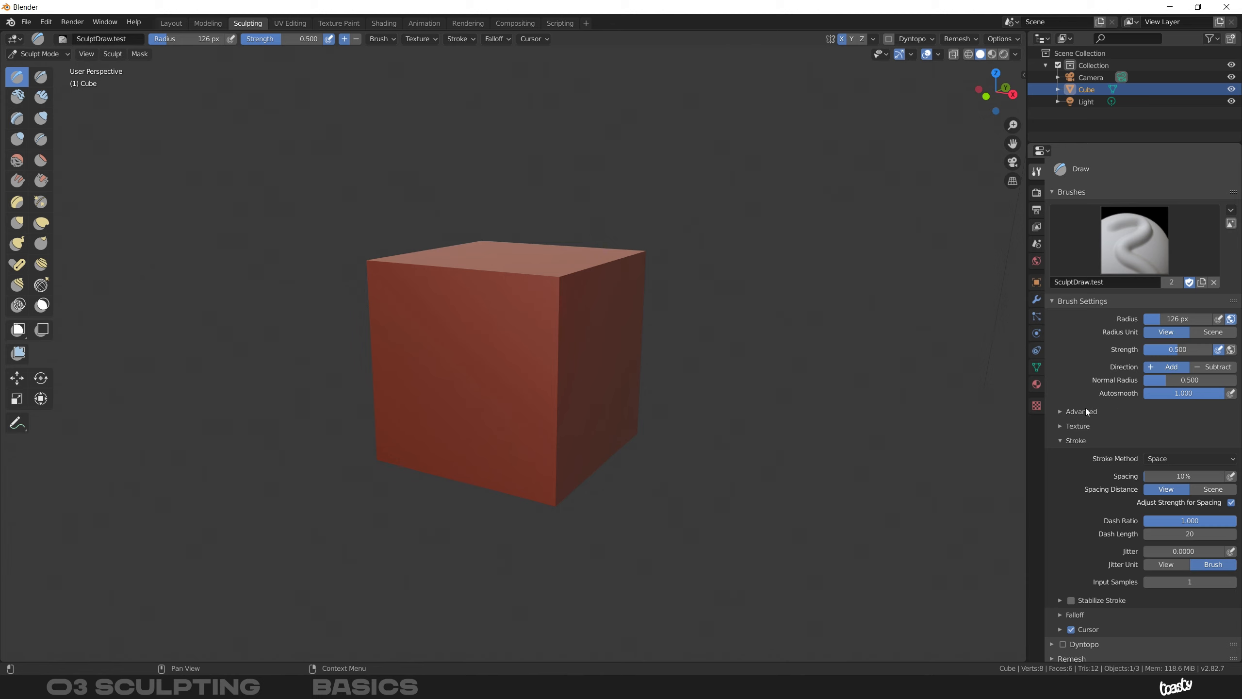
# Switch between the SculptDraw and SculptDraw.test brushes to compare their settings, finishing on SculptDraw
pyautogui.click(1122, 253)
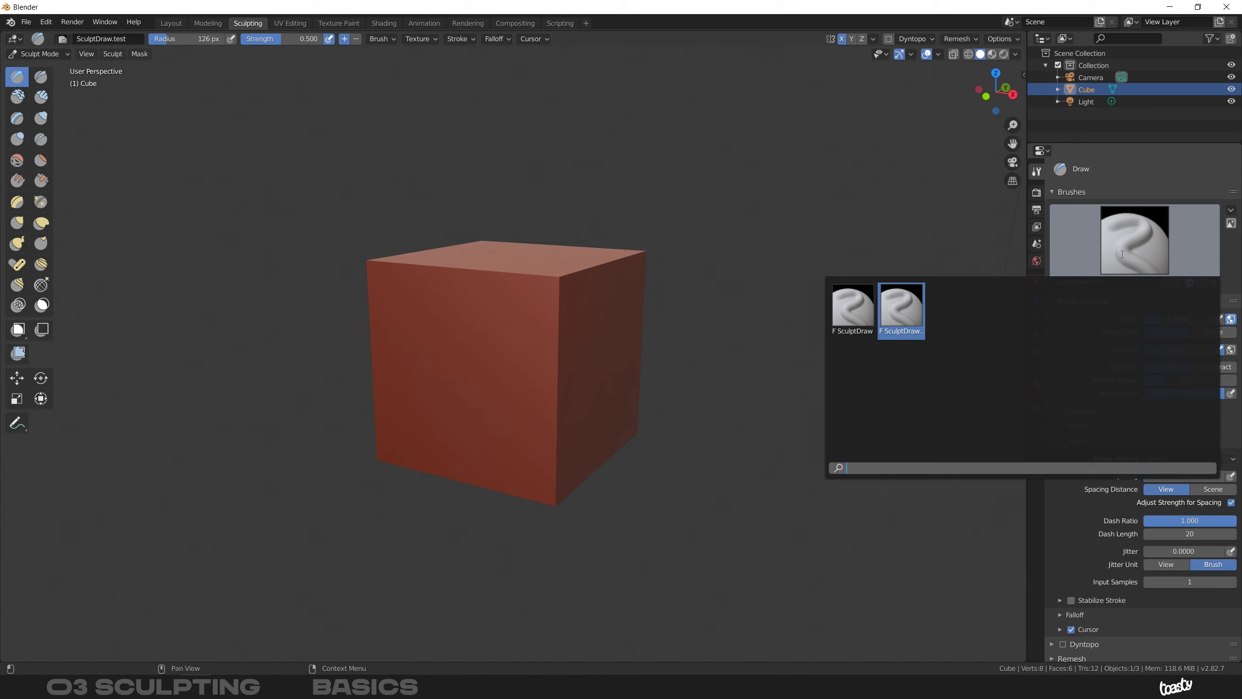
pyautogui.click(857, 308)
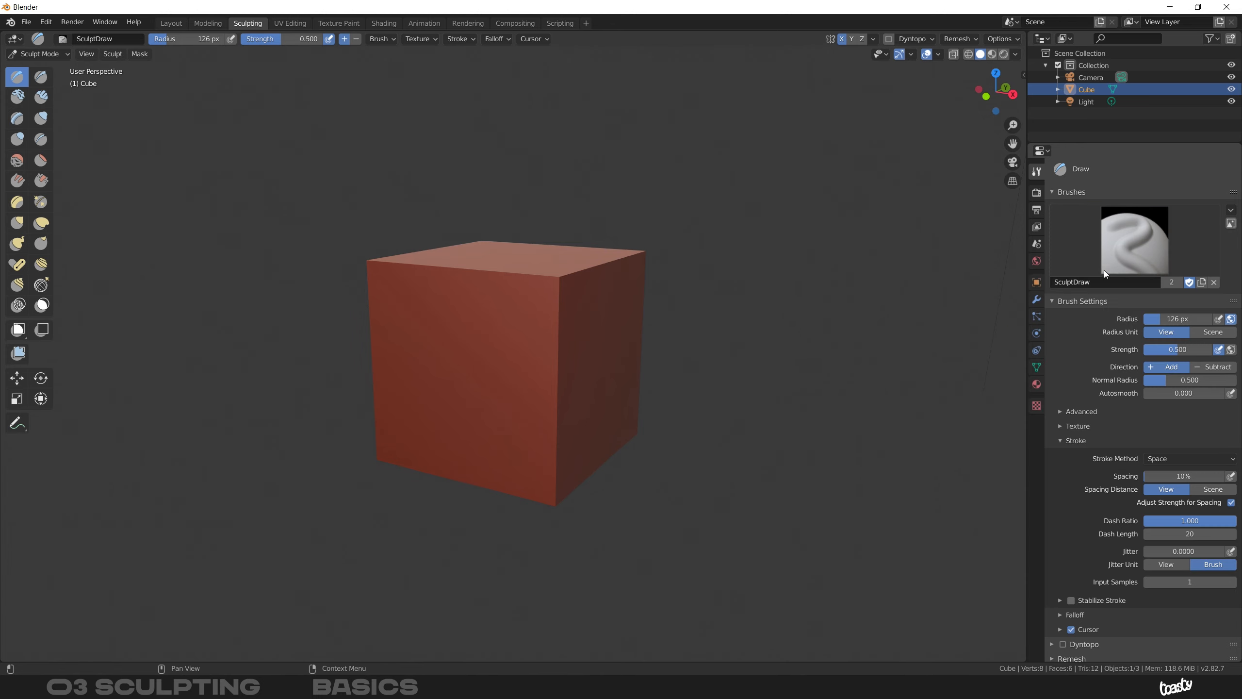
pyautogui.click(1136, 243)
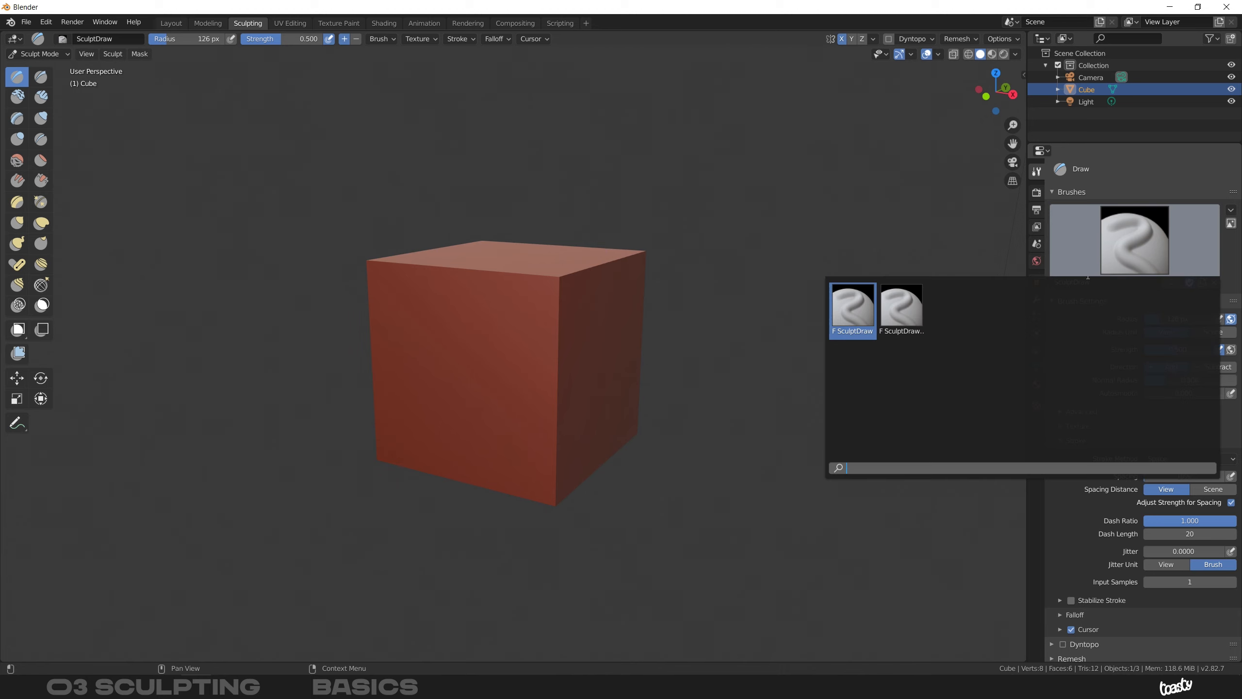
pyautogui.click(902, 308)
pyautogui.click(1139, 228)
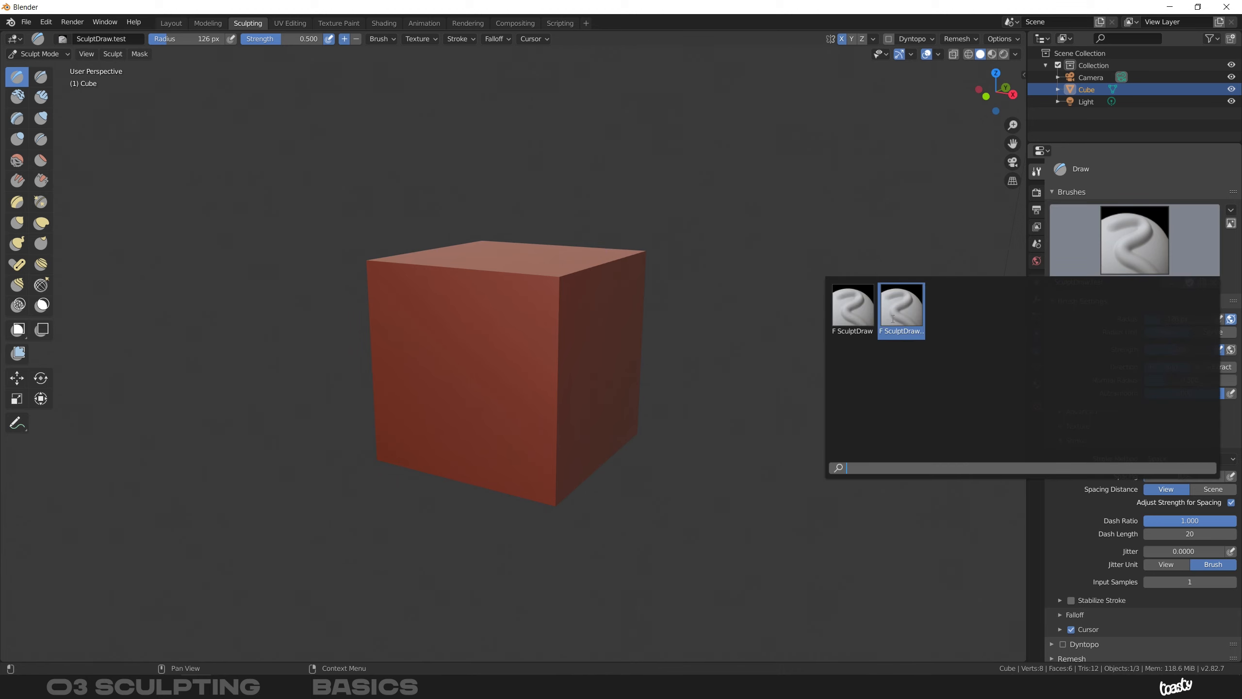
pyautogui.click(853, 306)
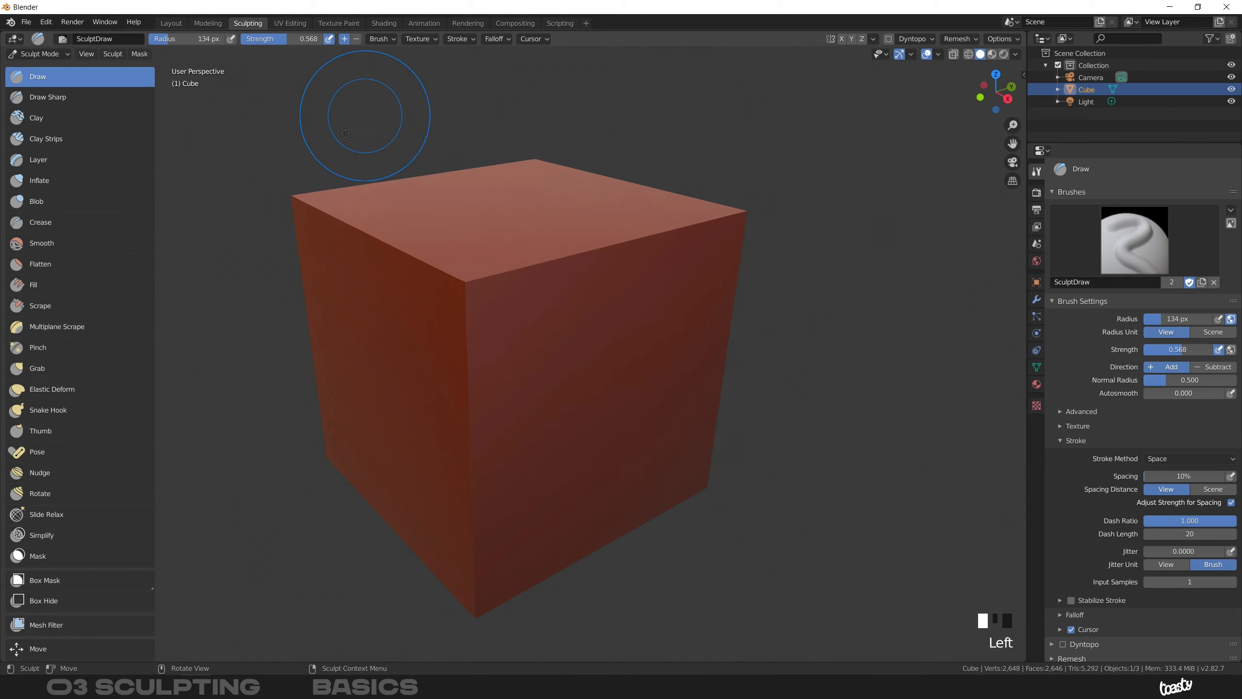
# Set the SculptDraw brush's Normal Radius to 2.000 and Autosmooth to 1.000, and toggle Original Plane and Front Faces Only
pyautogui.click(381, 38)
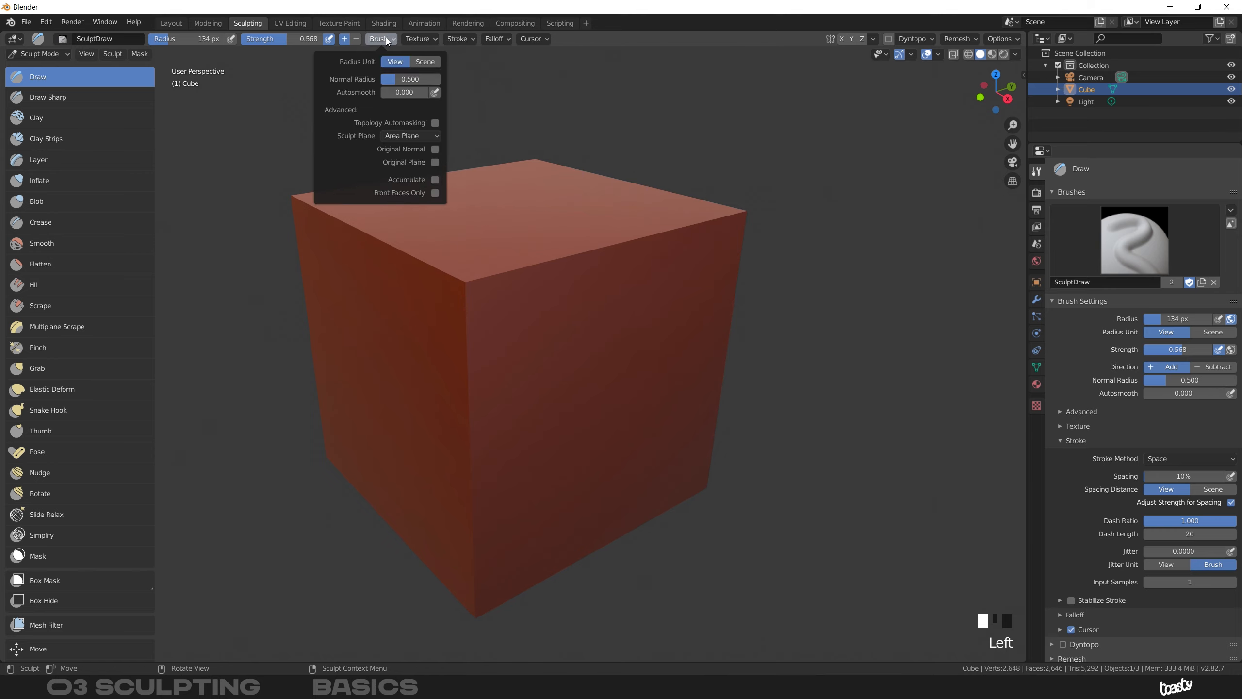
pyautogui.click(382, 38)
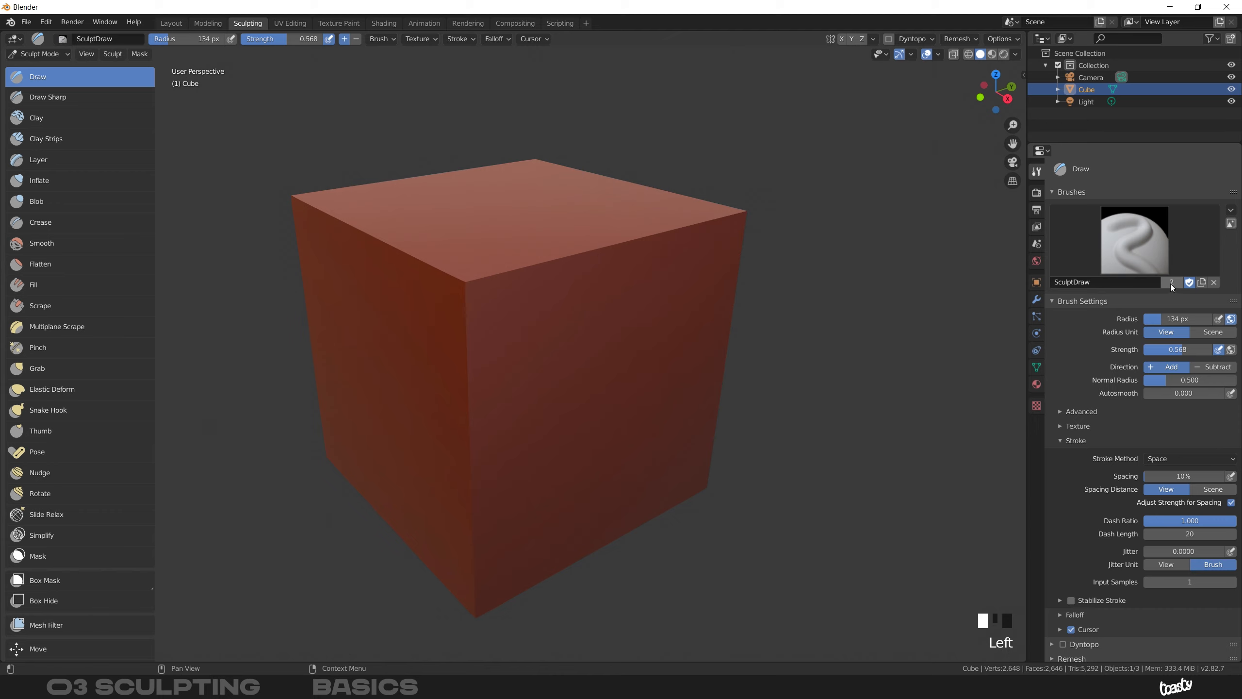
pyautogui.click(1149, 240)
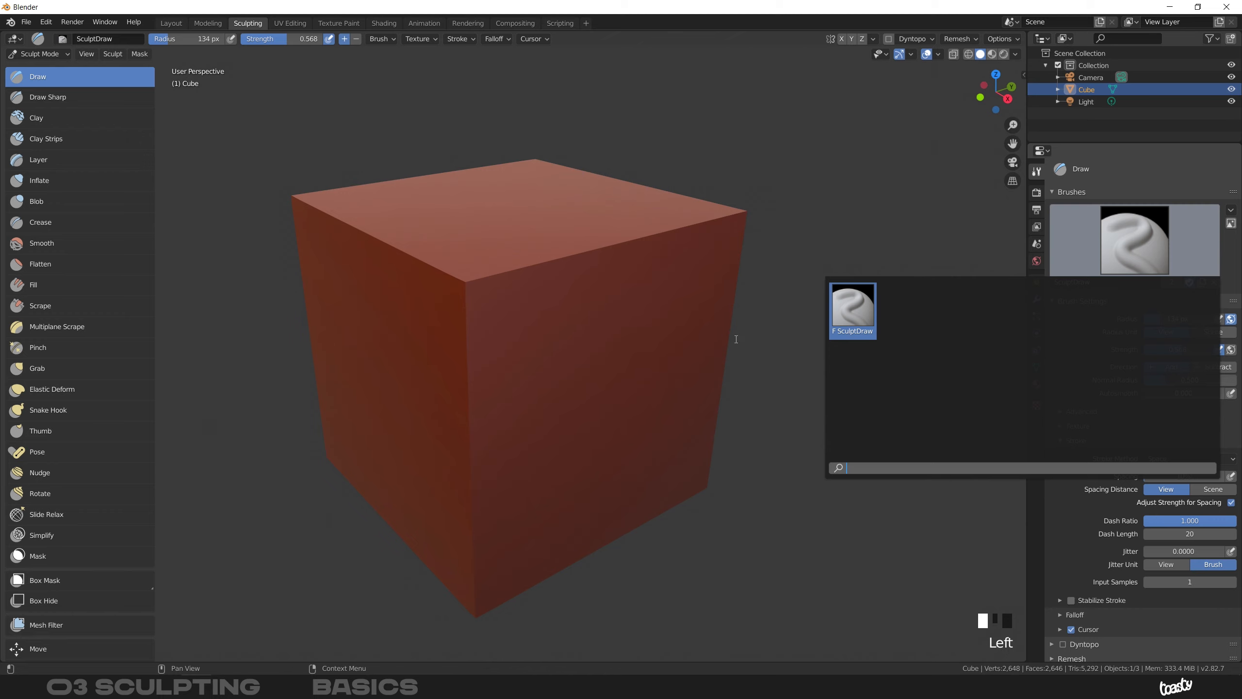
pyautogui.click(382, 40)
pyautogui.moveTo(397, 78)
pyautogui.mouseDown()
pyautogui.moveTo(452, 77)
pyautogui.moveTo(453, 91)
pyautogui.mouseUp()
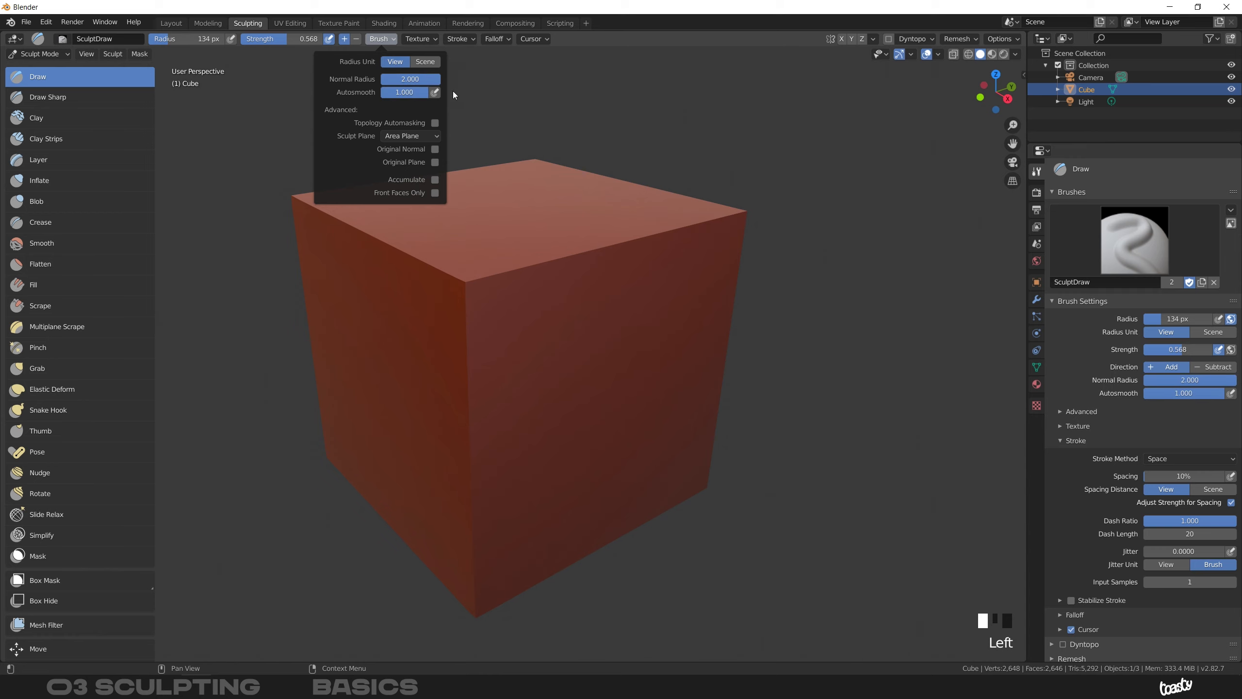
pyautogui.click(435, 163)
pyautogui.click(435, 192)
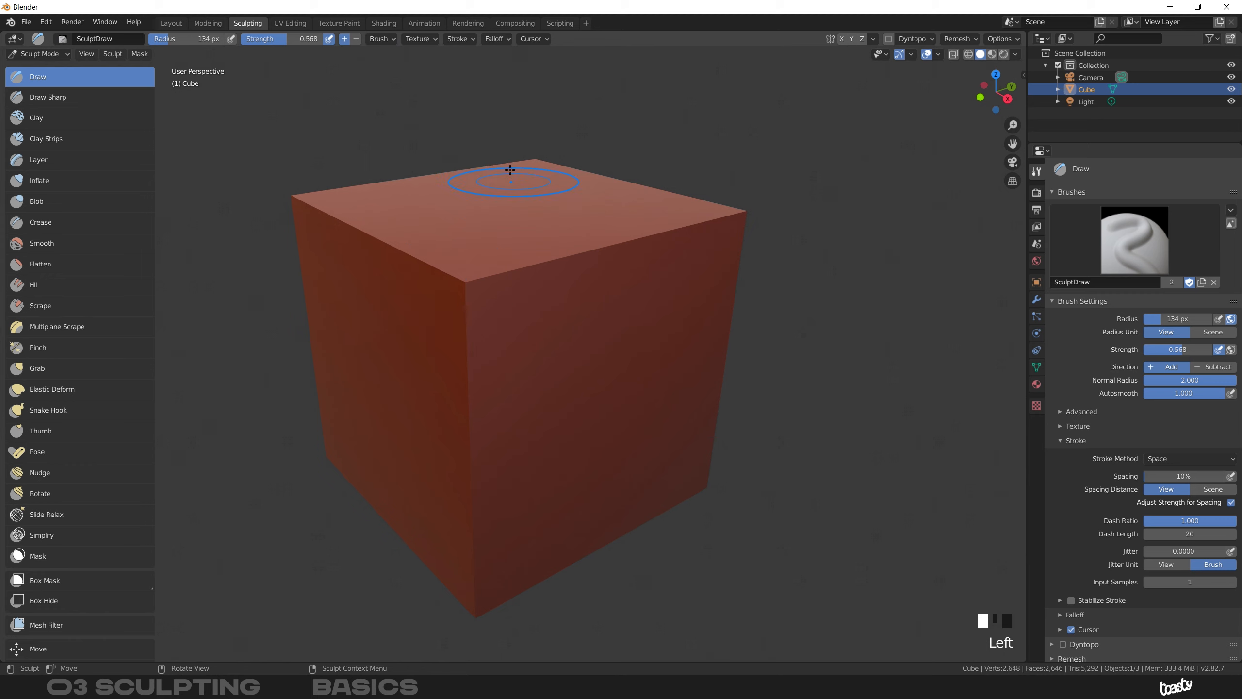
pyautogui.click(381, 38)
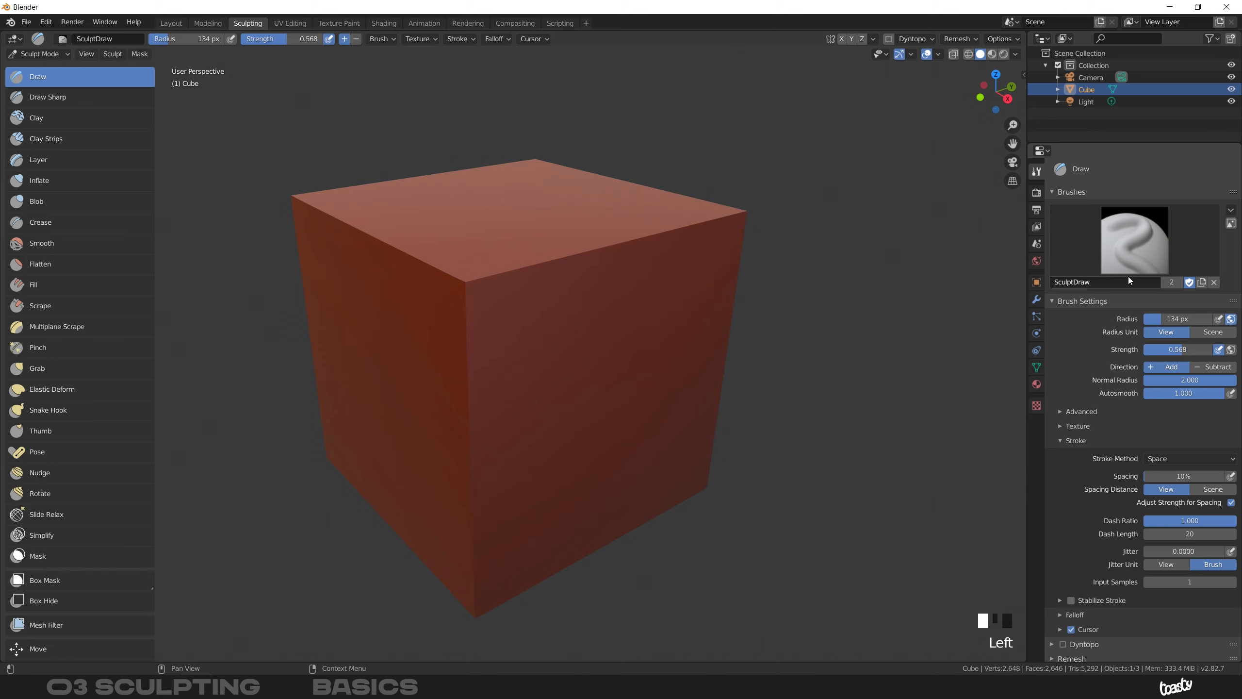
# Reset the SculptDraw brush to its default settings
pyautogui.click(1231, 211)
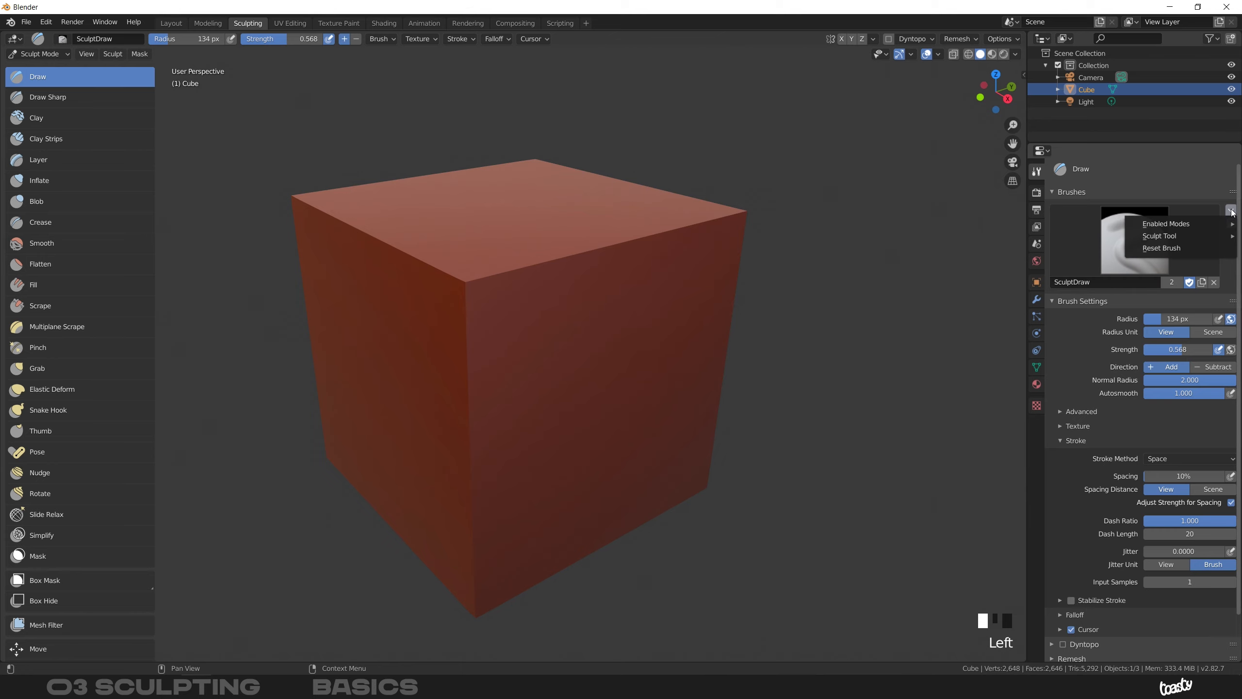
pyautogui.moveTo(1164, 237)
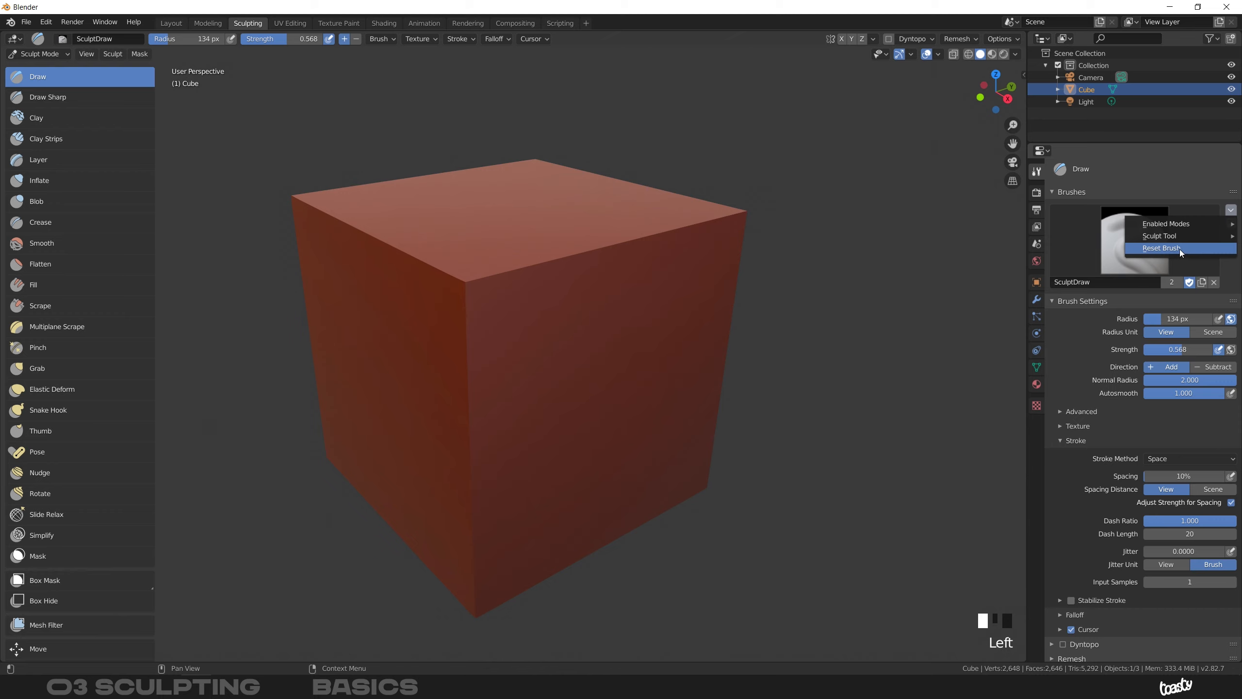
pyautogui.click(1180, 249)
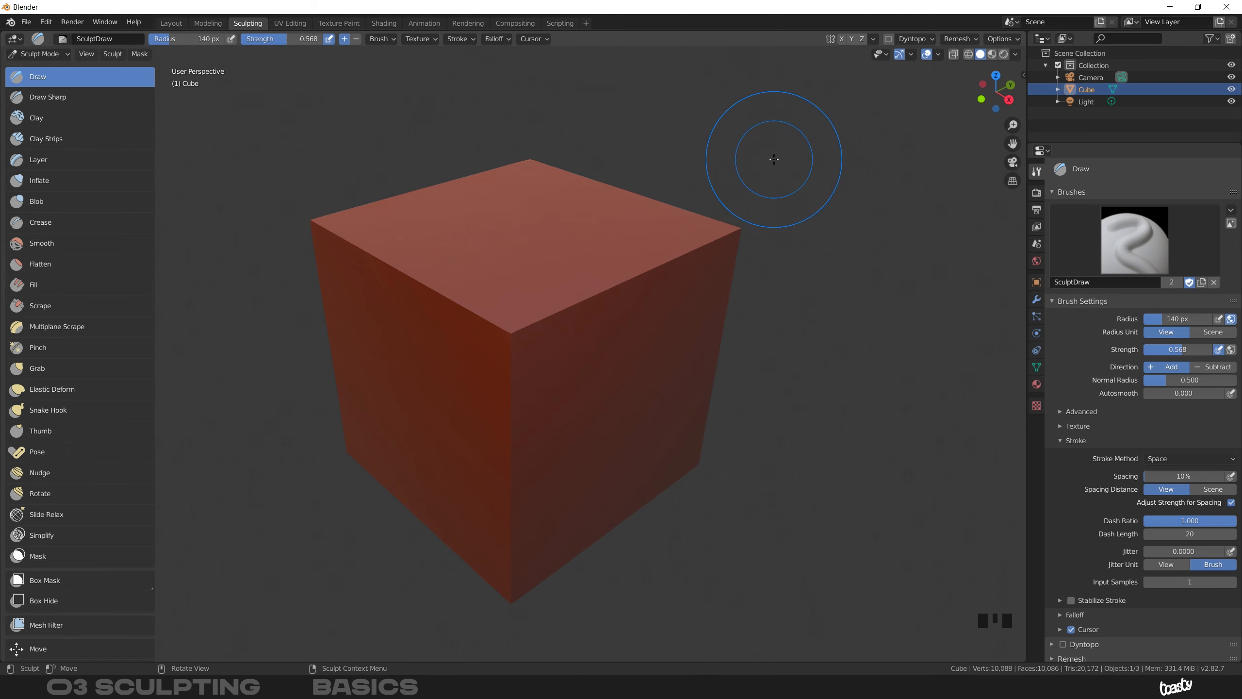
# Switch the active sculpt tool to Clay, Pinch, Grab and back to Draw, and bring up the list of sculpt tools
pyautogui.hotkey('shift', 'space')
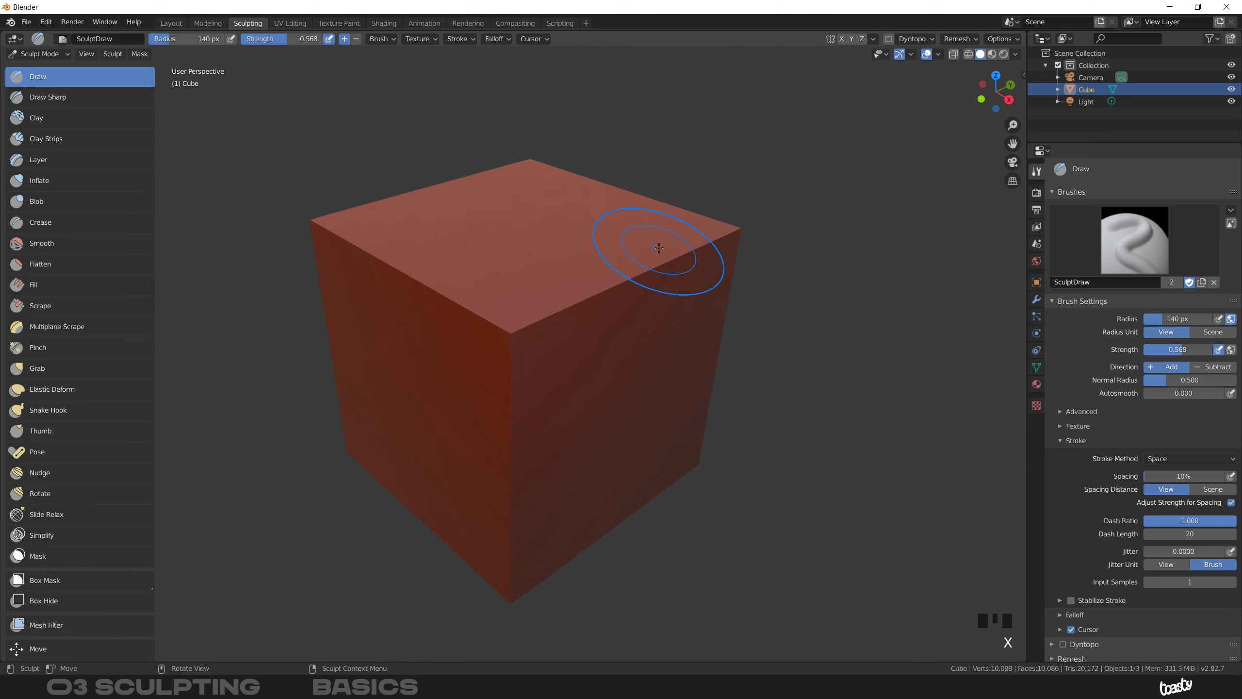
pyautogui.press('c')
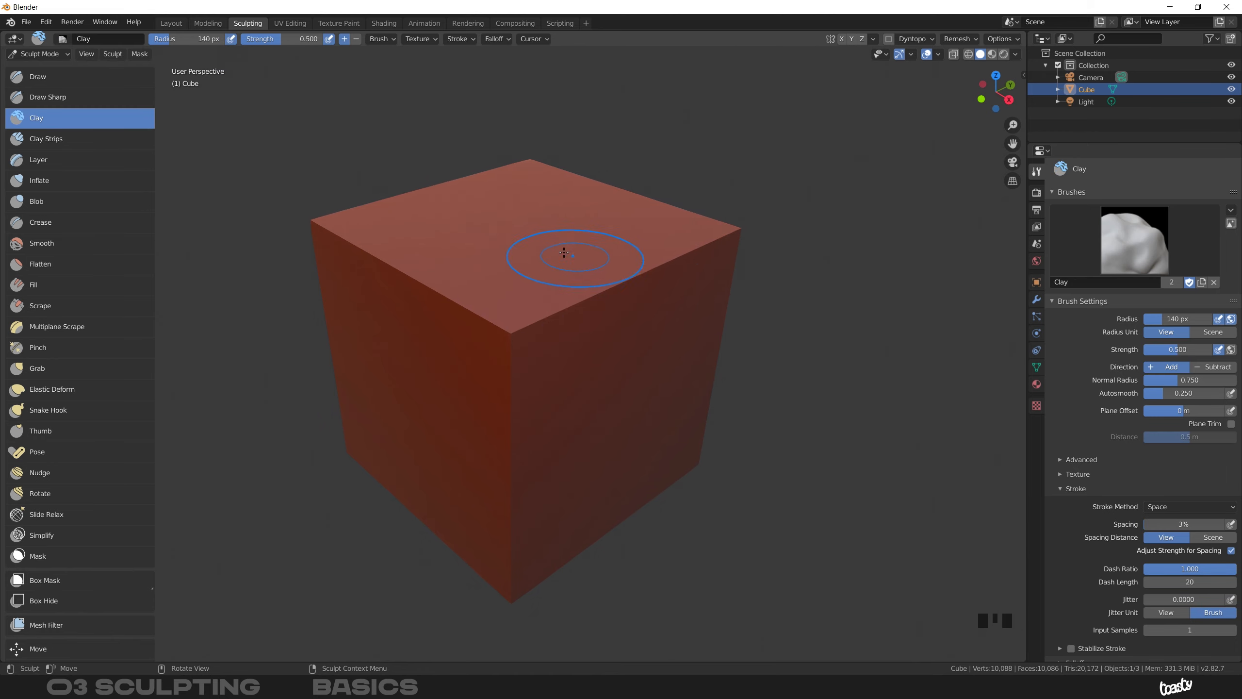
pyautogui.press('p')
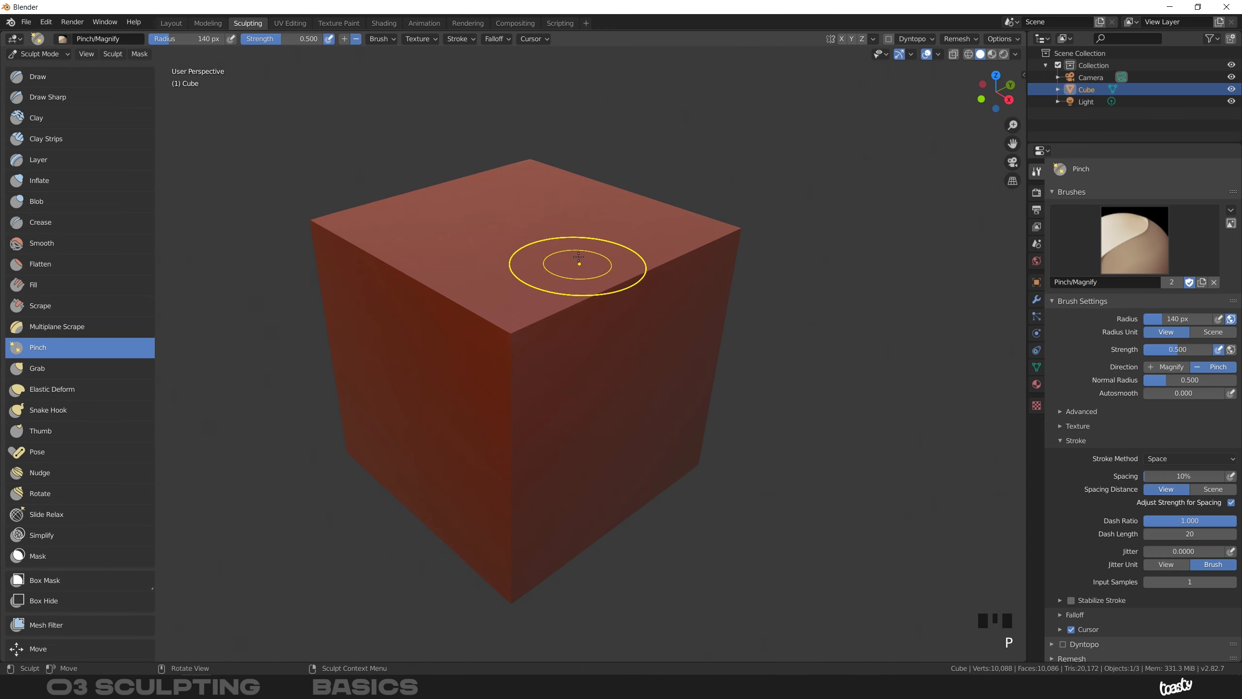
pyautogui.press('g')
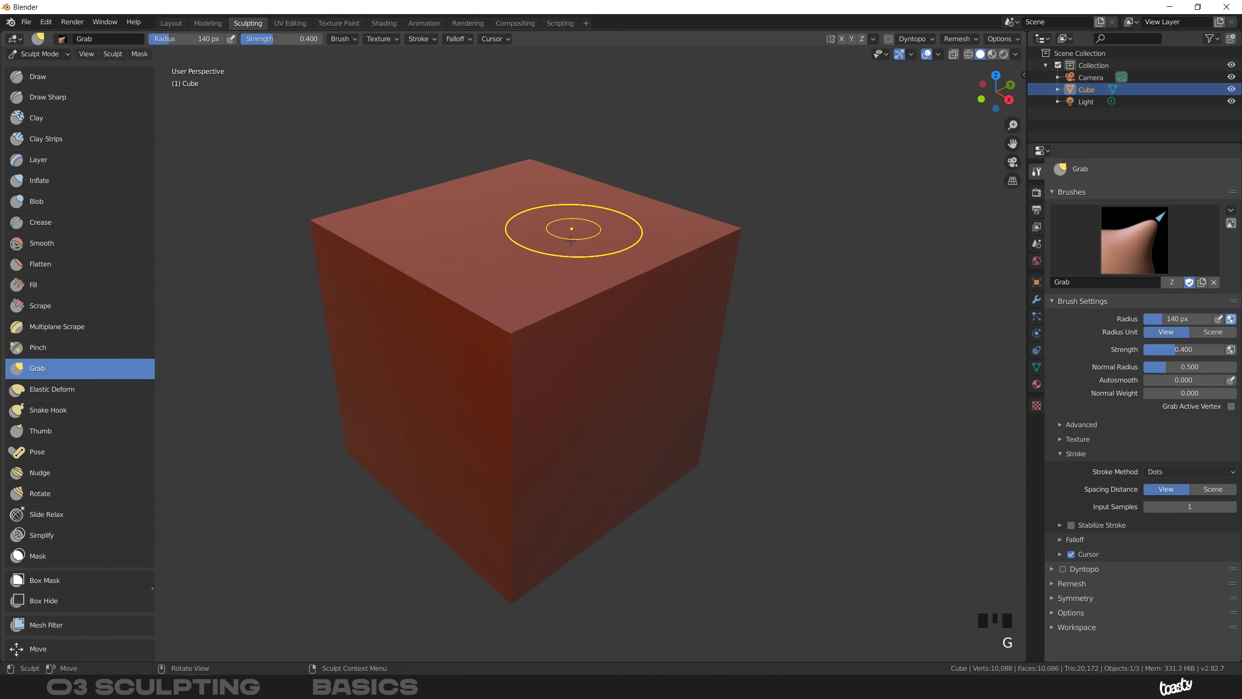
pyautogui.press('x')
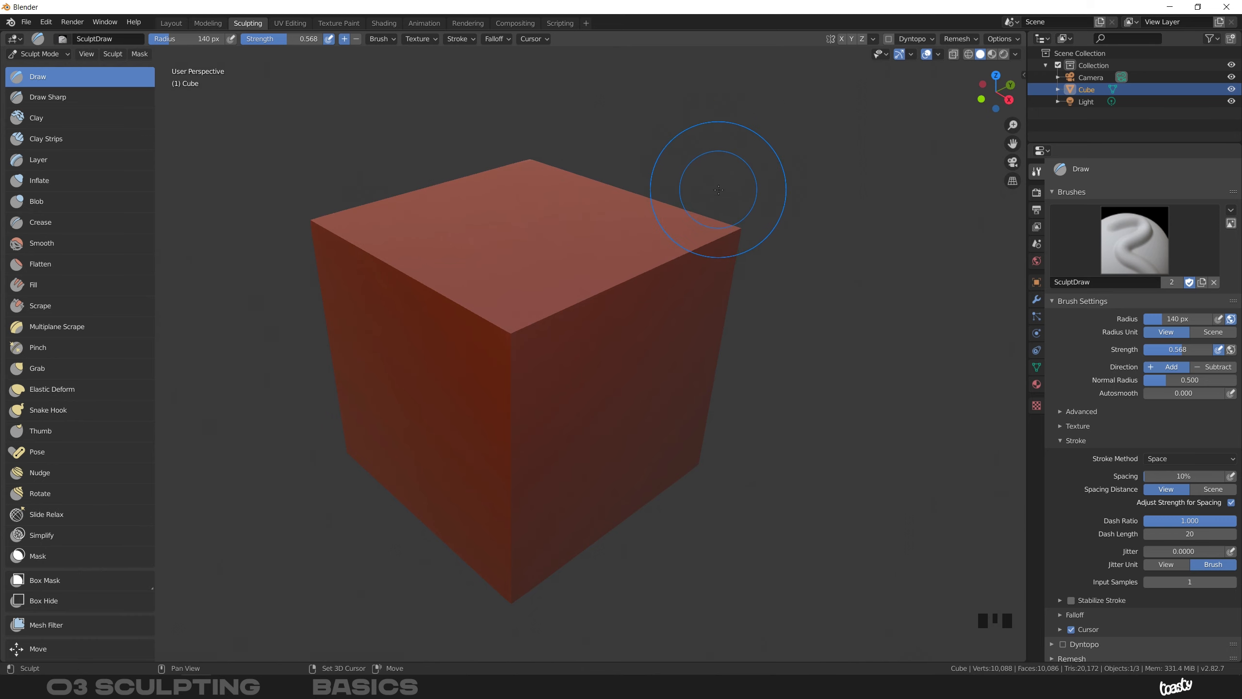
pyautogui.hotkey('shift', 'space')
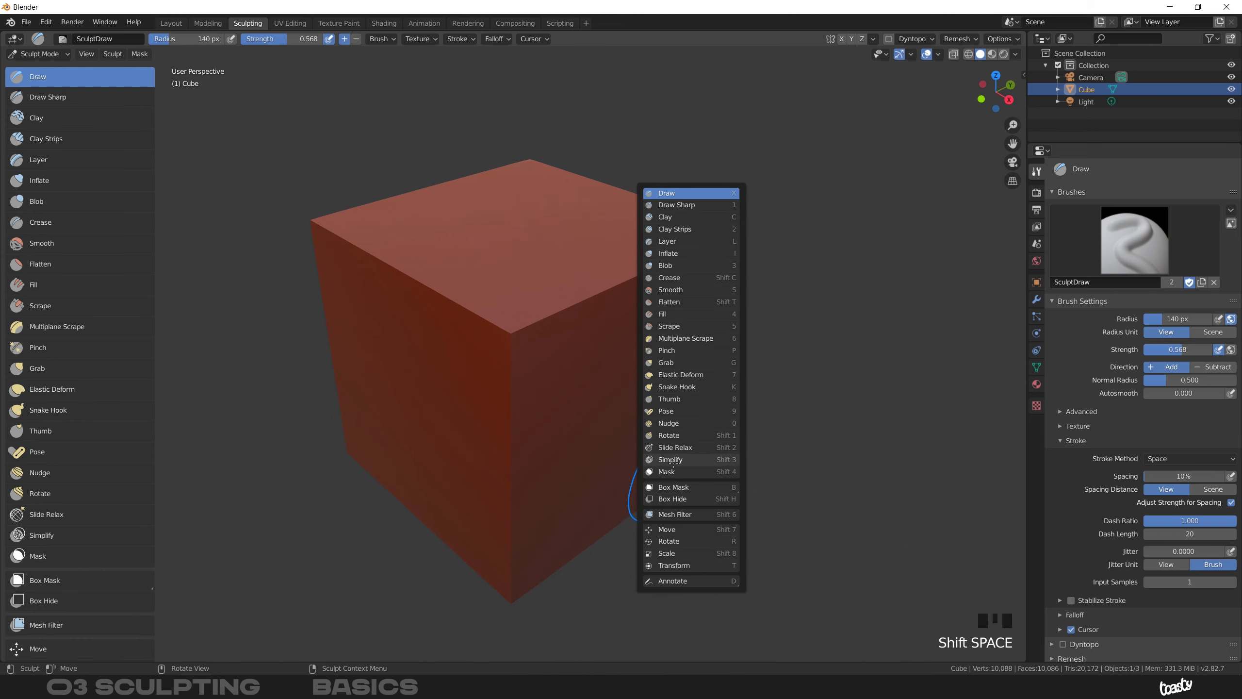